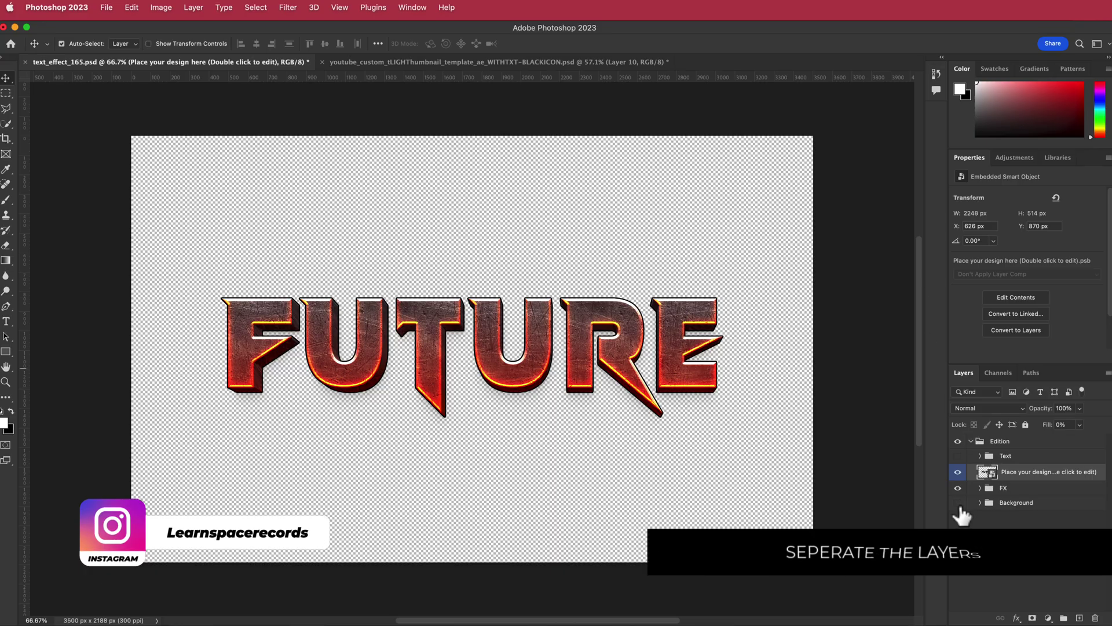
Compare the FUTURE artwork with and without the Background group and locate the Export As option.
click(958, 502)
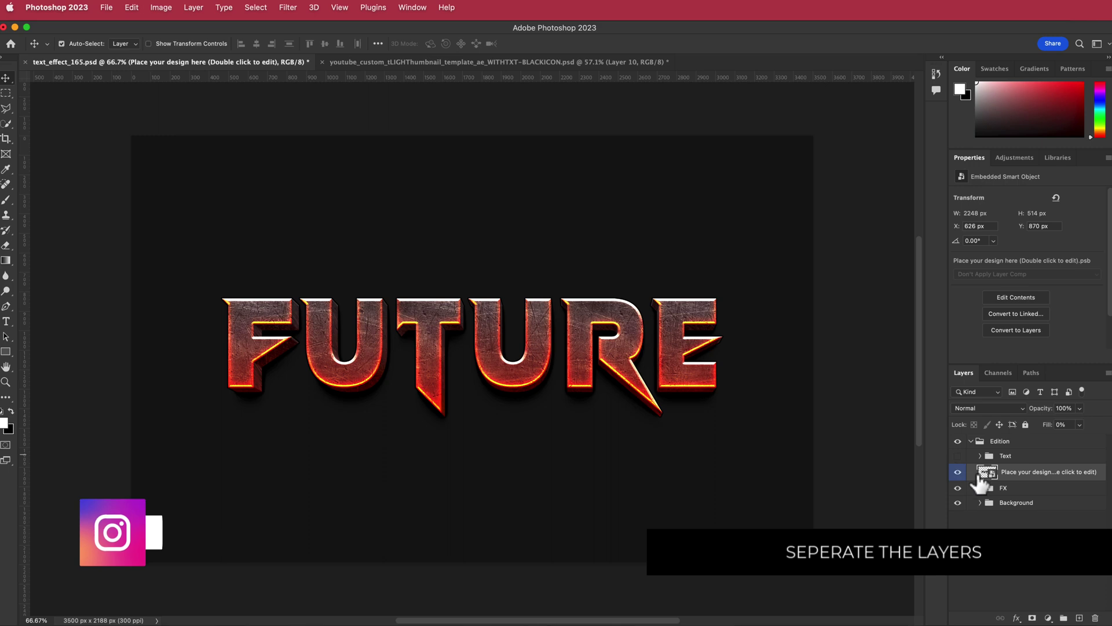
click(958, 504)
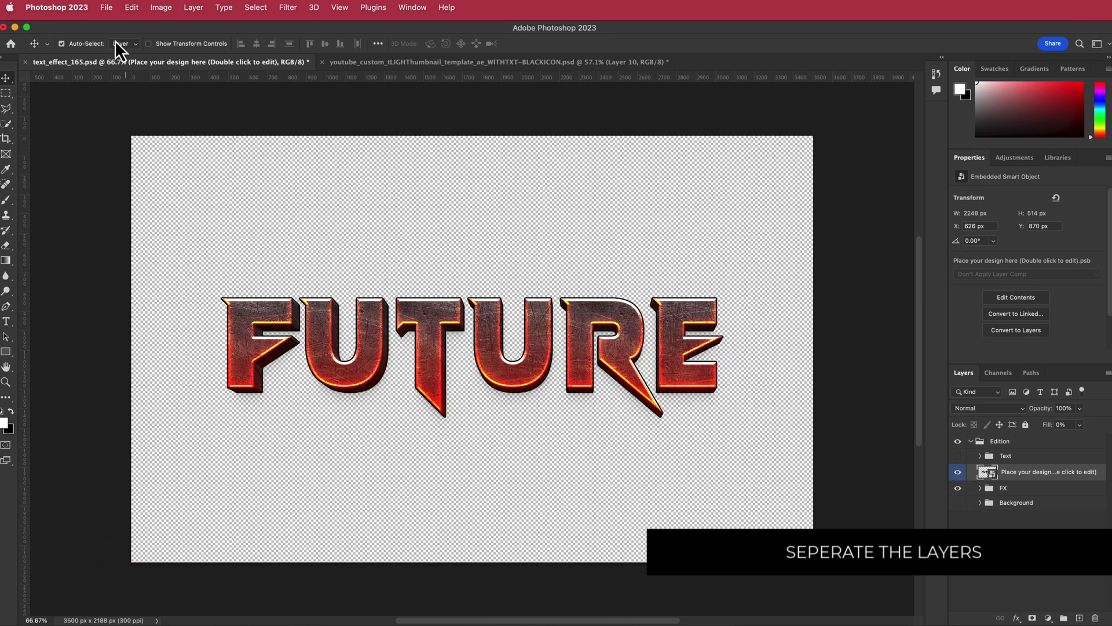
click(109, 7)
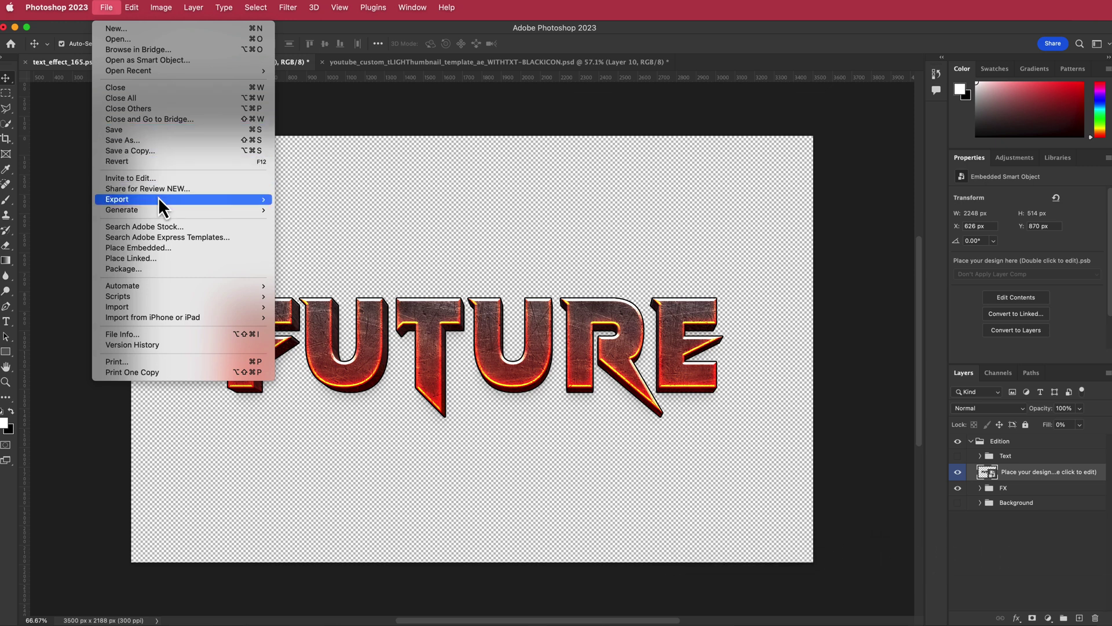
mouse_move(158, 203)
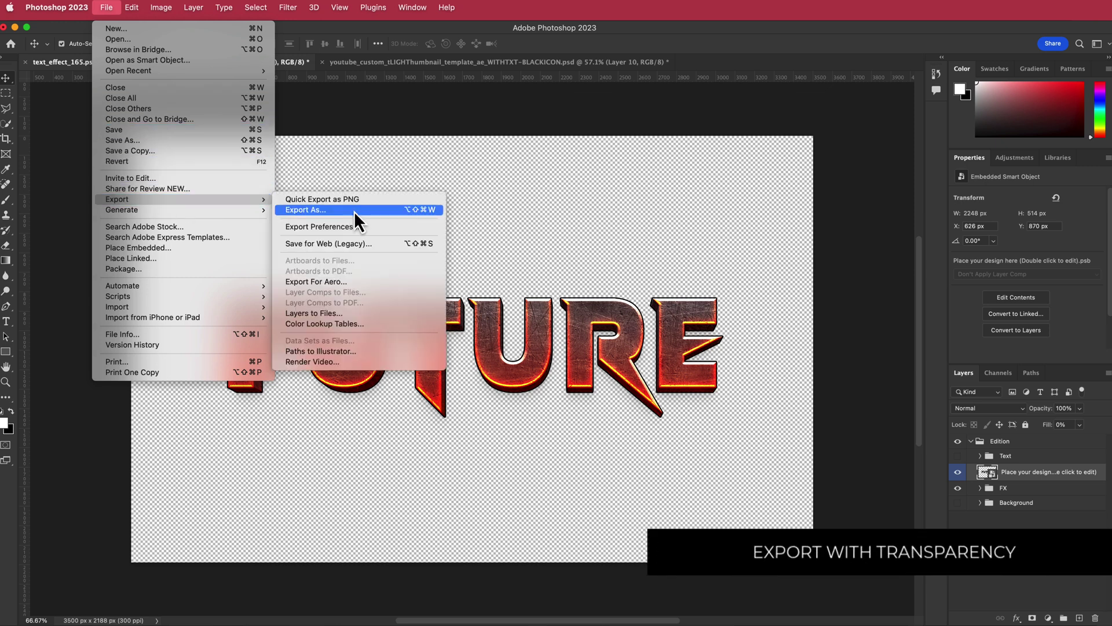
key(Escape)
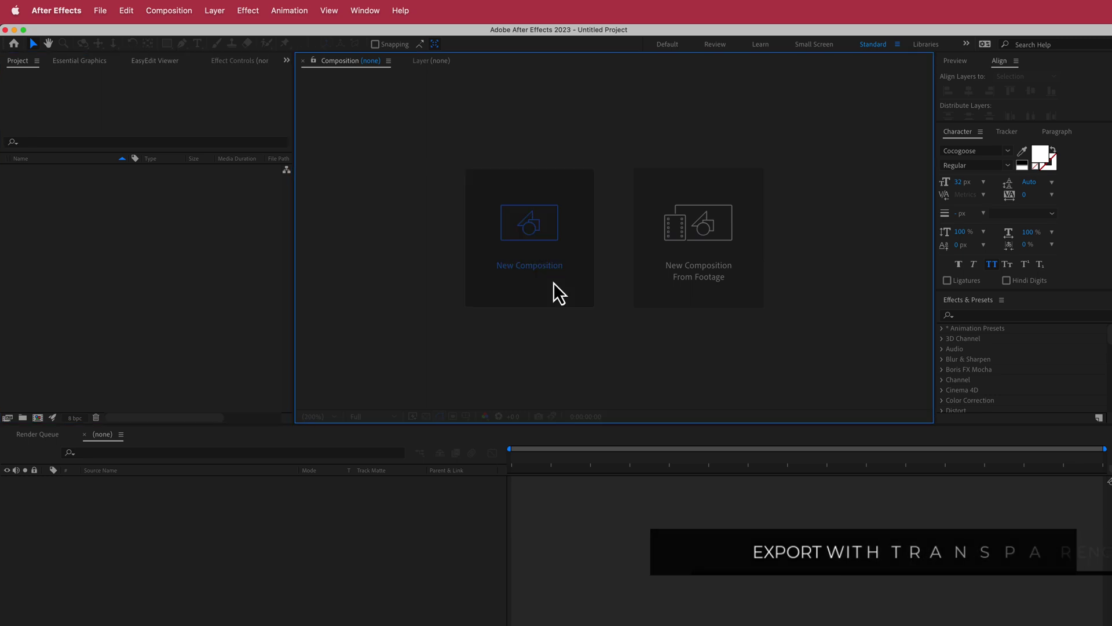
Switch to After Effects, create a 1920 x 1080, 30 fps, 15-second composition and add a white comp-sized solid named BG.
click(554, 283)
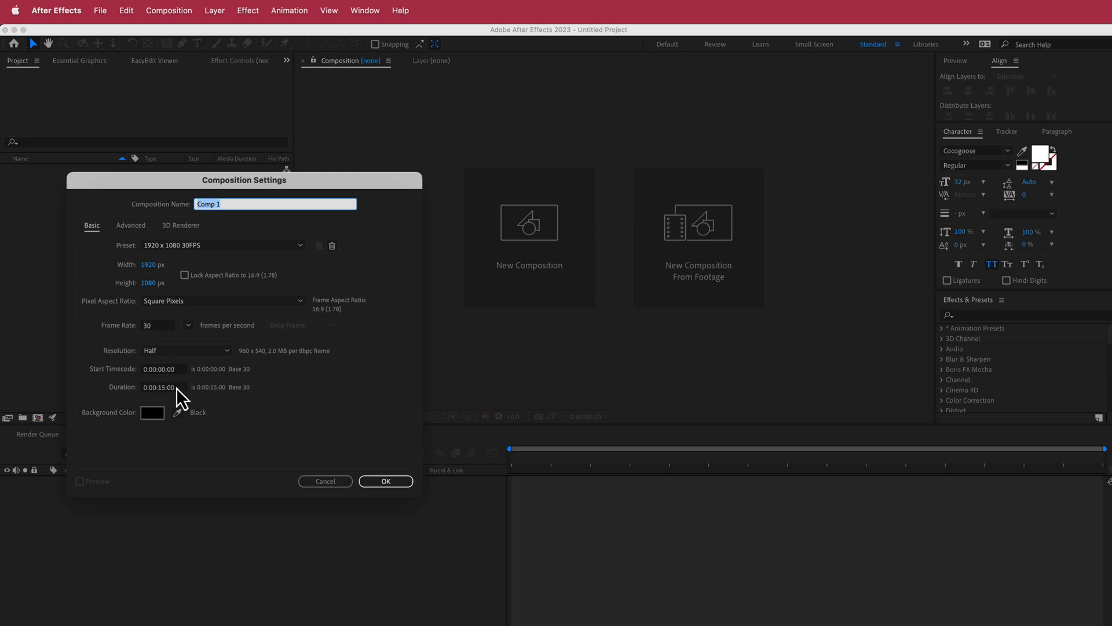
click(387, 483)
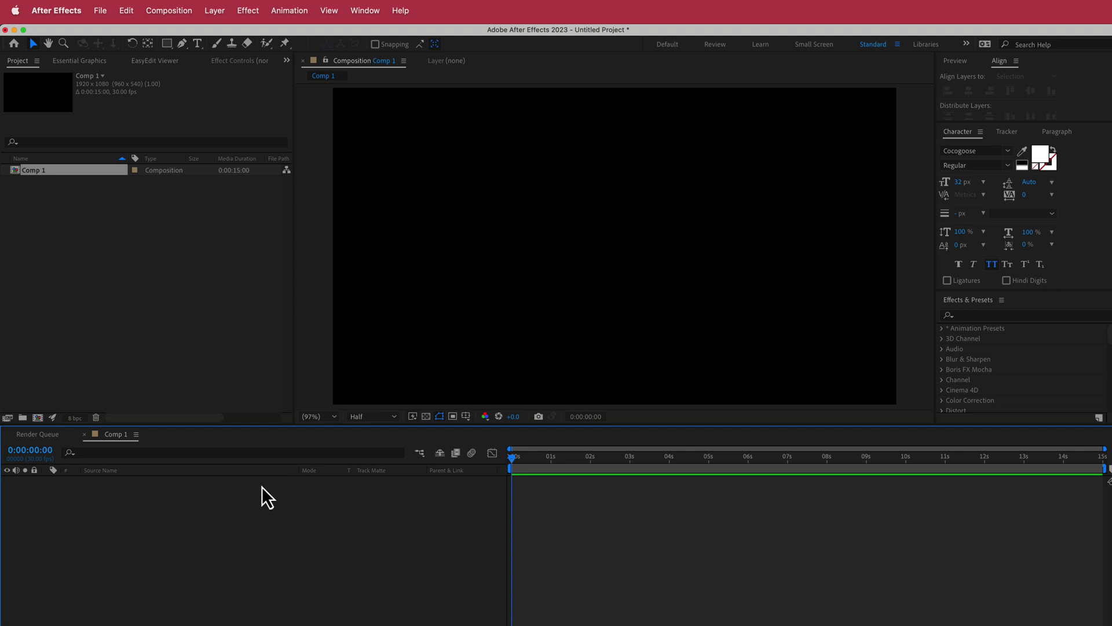
key(super+y)
text(BG)
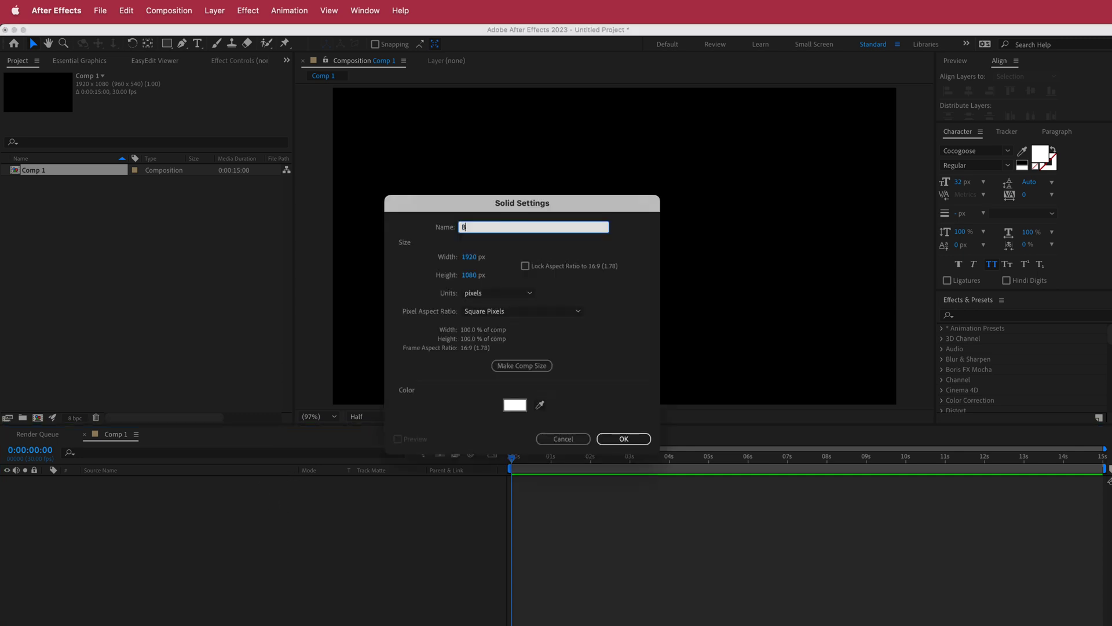
click(618, 439)
Apply a Gradient Ramp to the BG solid, with a dark start color and D65A31 as the end color.
key(ctrl+space)
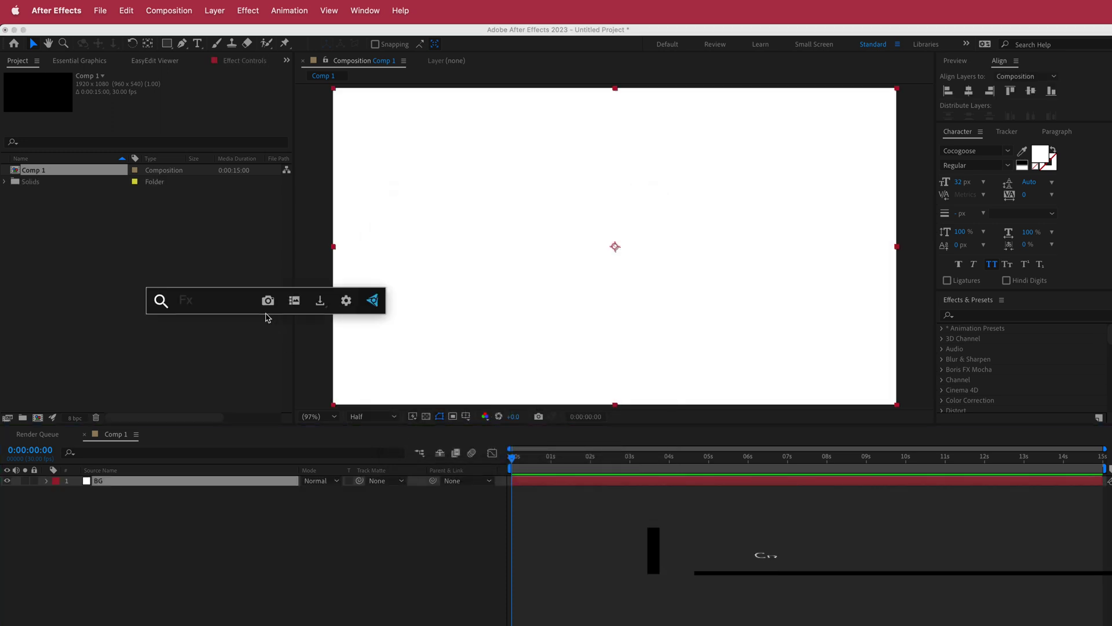
text(gra)
key(Return)
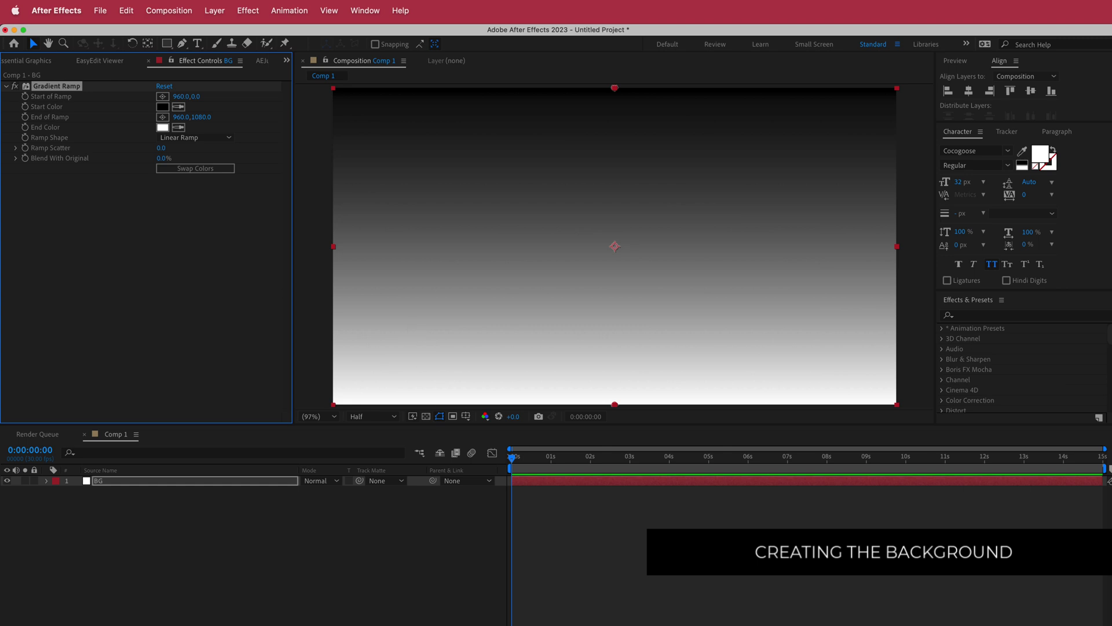
key(super+Tab)
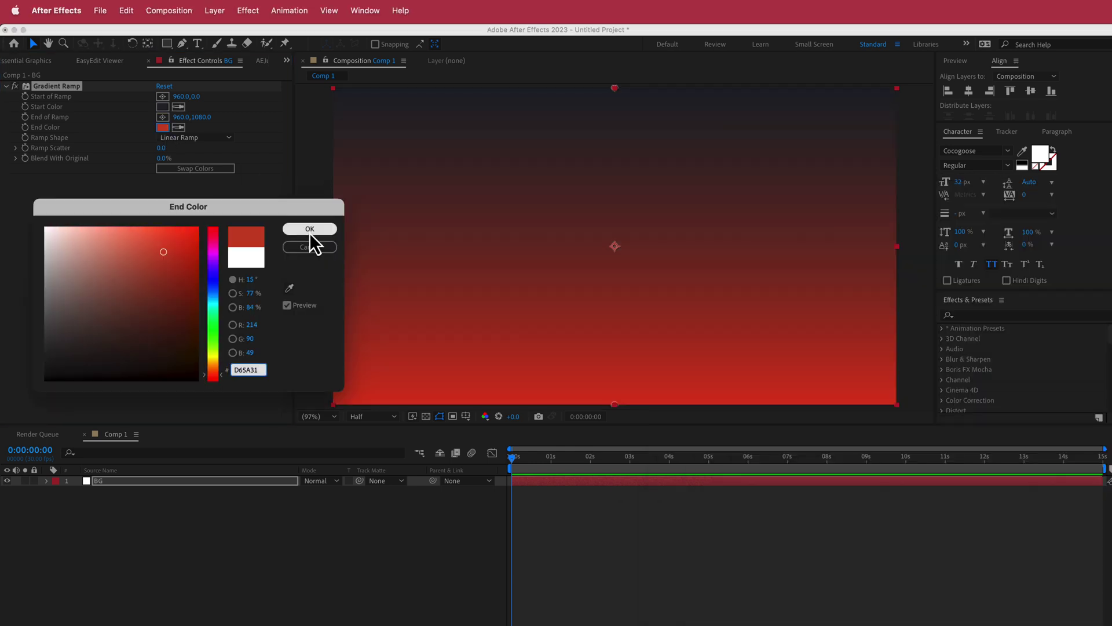
click(310, 233)
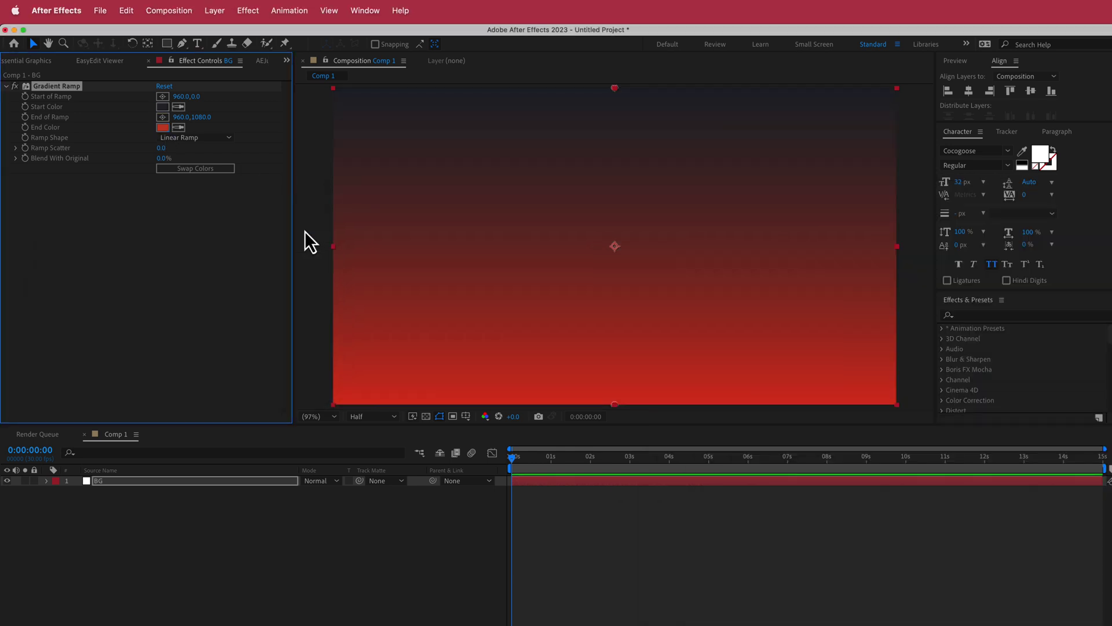
Change the gradient's ramp shape to Radial Ramp and swap its two colors.
click(224, 141)
click(211, 163)
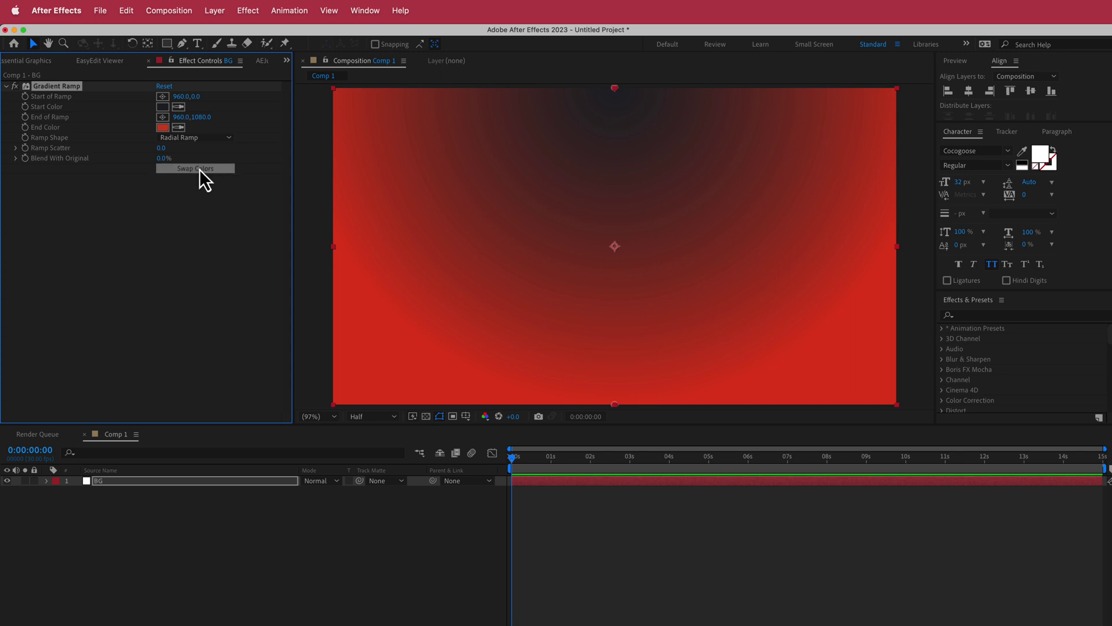
click(199, 169)
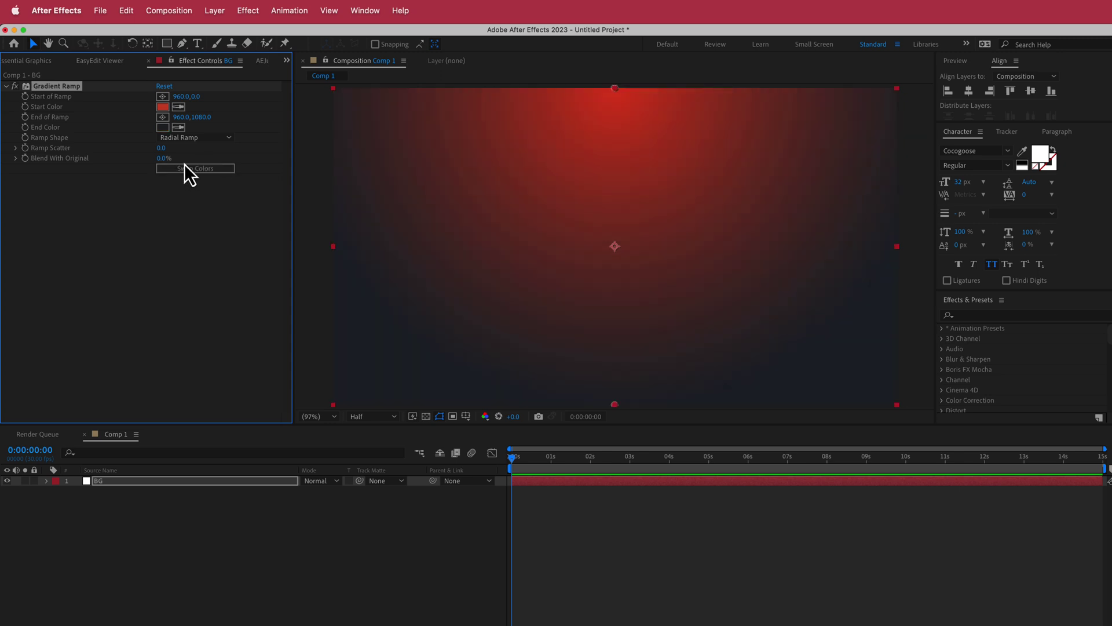
Place the ramp's start at the composition's center, about 958, 542, and its end near the lower-left corner, about 99, 1022.
click(164, 97)
drag(619, 179, 613, 245)
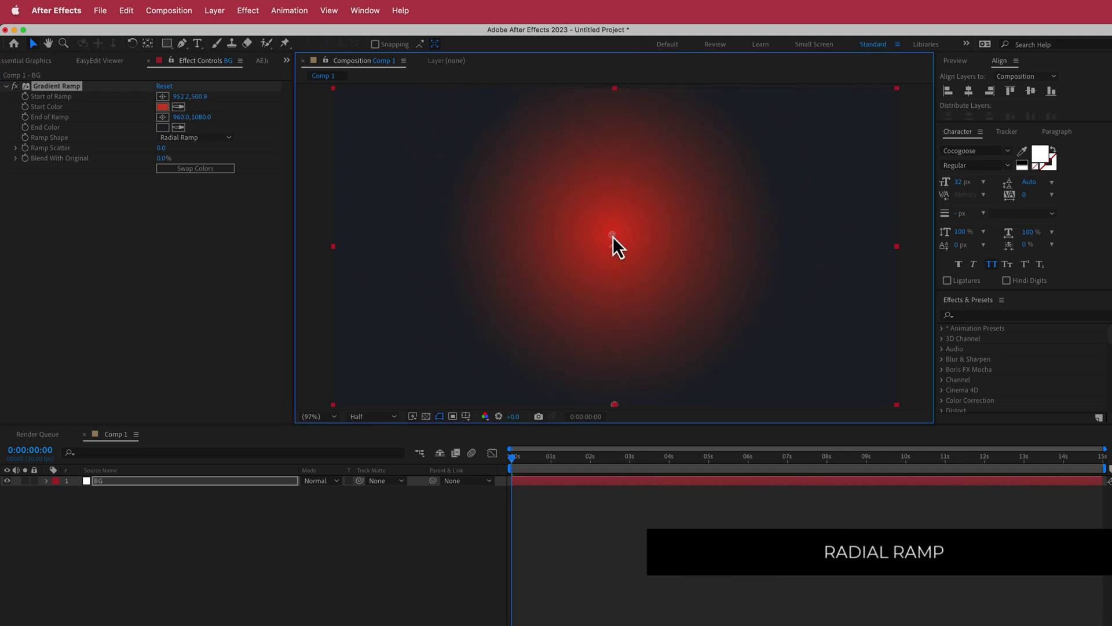
click(163, 117)
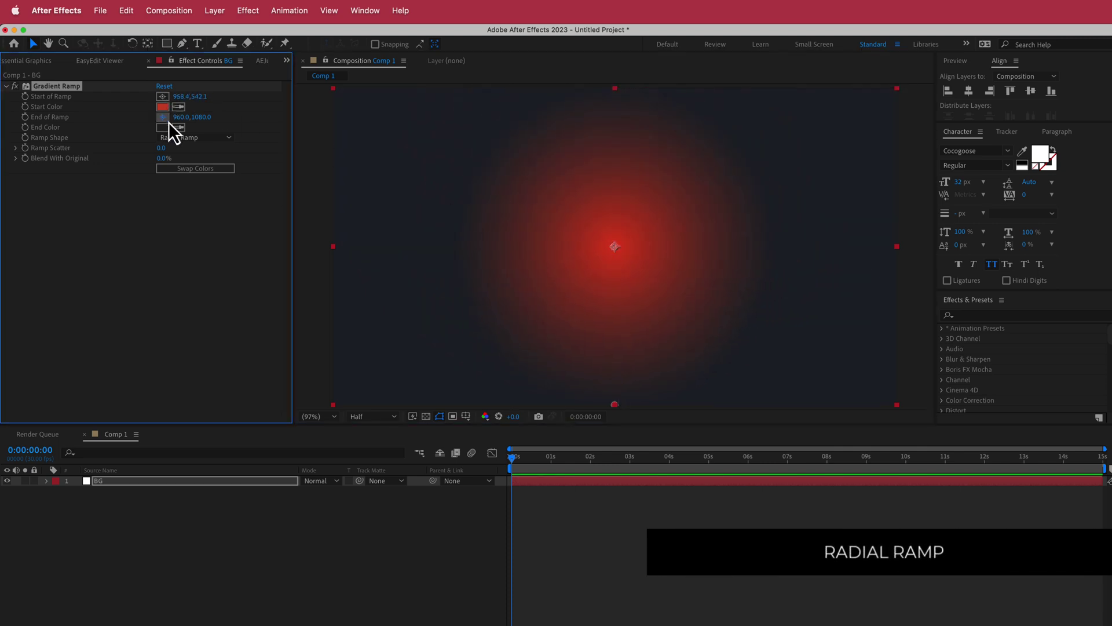
click(468, 382)
drag(468, 382, 365, 388)
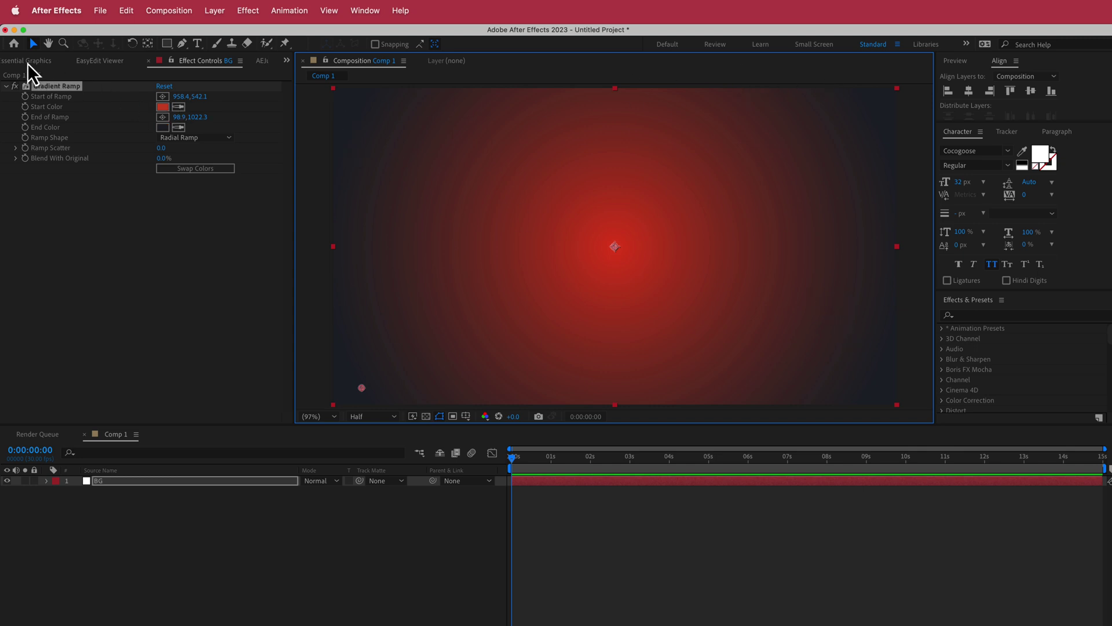
Import FUTURE.png into the project.
key(super+0)
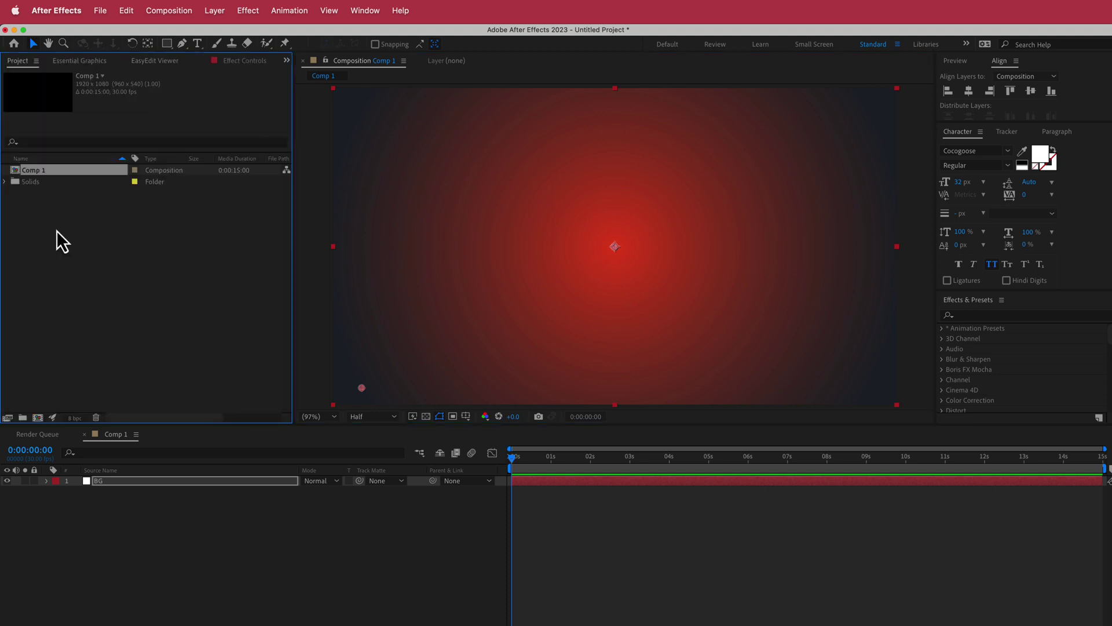
right_click(57, 231)
mouse_move(128, 292)
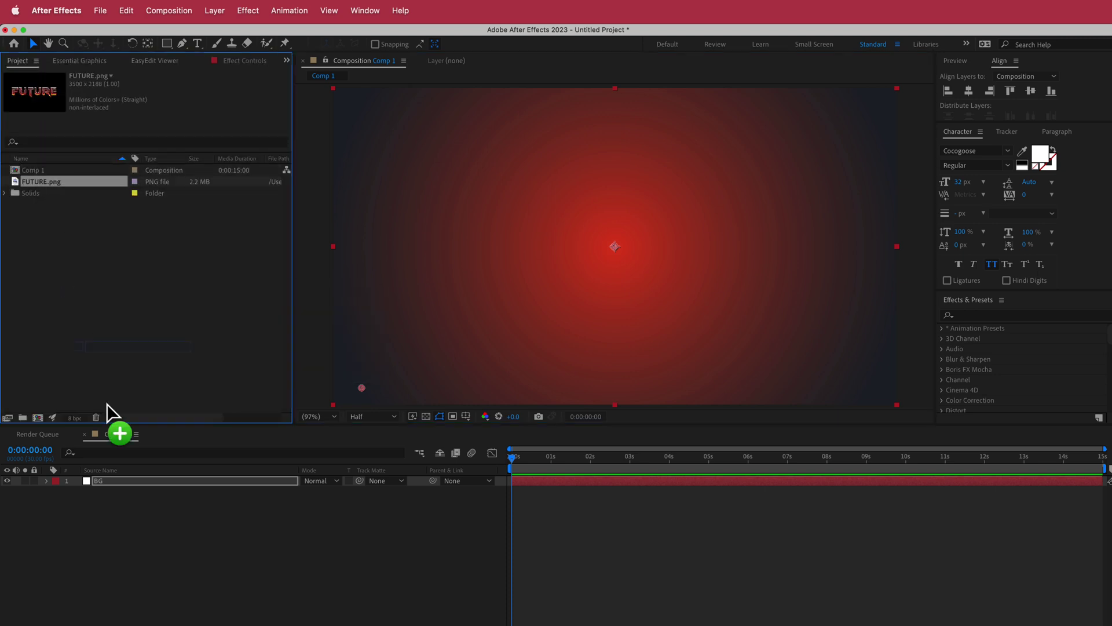
Add FUTURE.png above the BG layer in Comp 1 and scale it to 56%.
drag(107, 404, 128, 481)
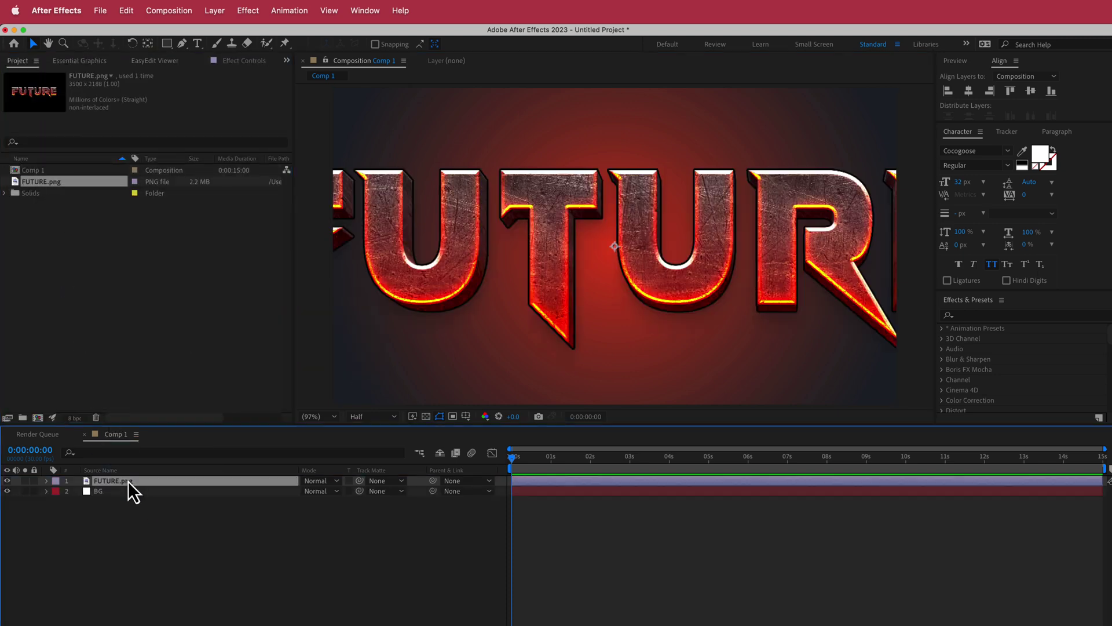
key(s)
drag(322, 492, 291, 492)
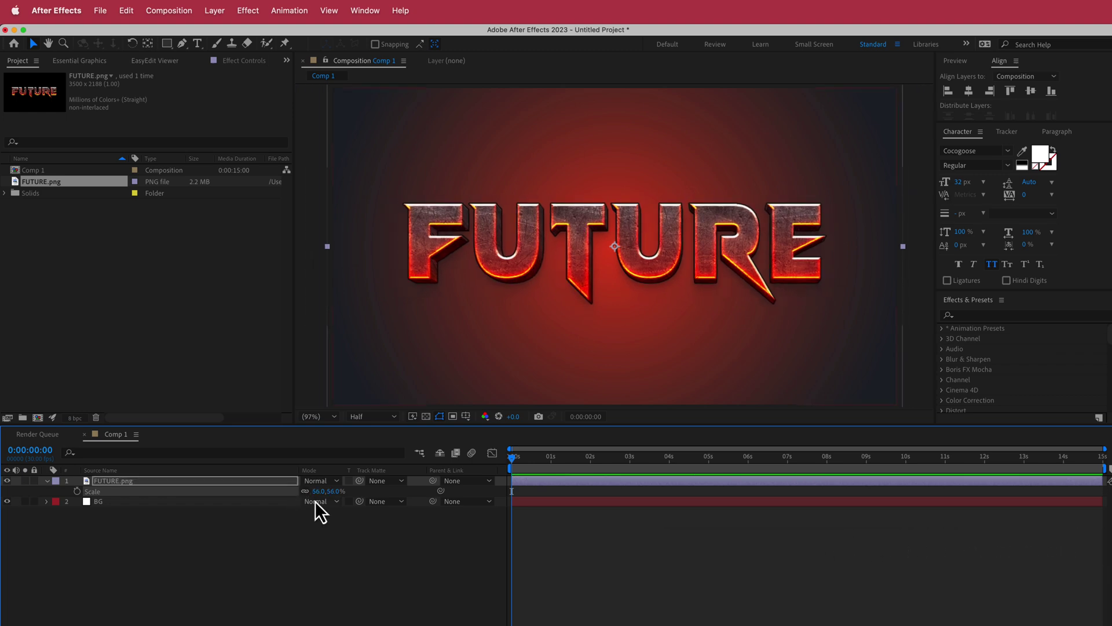
Apply Linear Wipe to the FUTURE.png layer and set its wipe angle to 270°.
key(ctrl+space)
text(lin)
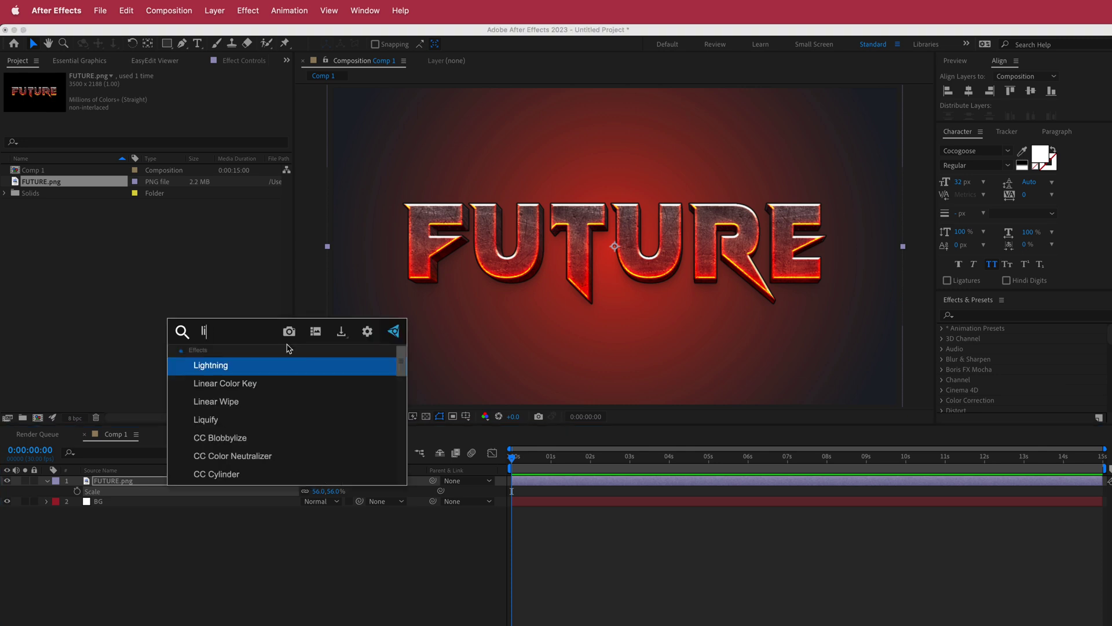
click(248, 384)
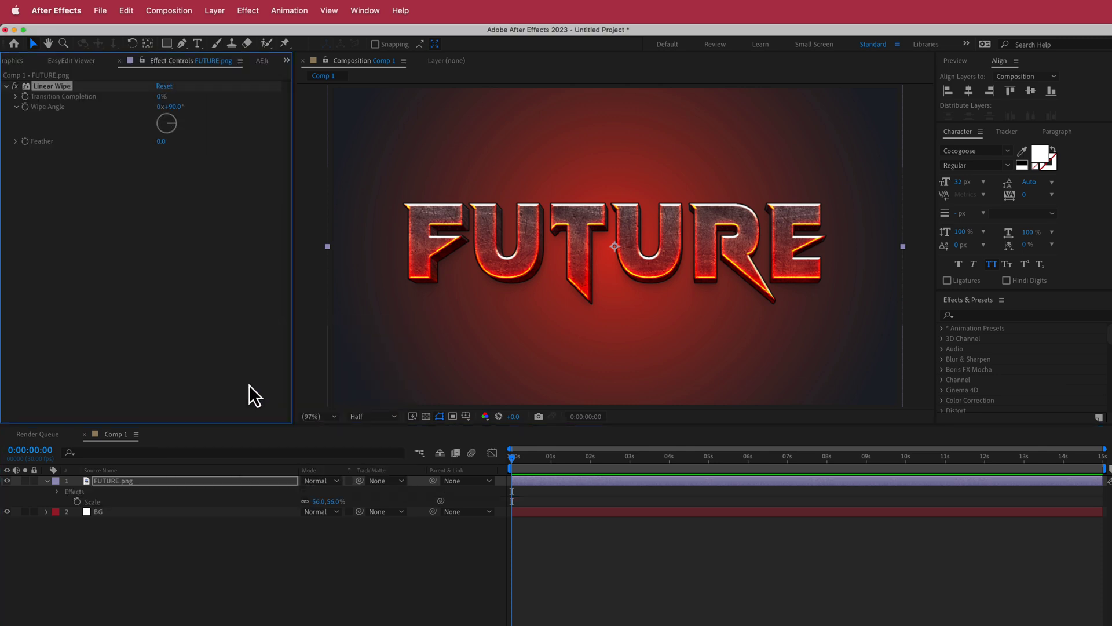
click(173, 108)
Keyframe the wipe's Transition Completion from 0% at the start to 100% at 7 seconds.
drag(513, 459, 788, 456)
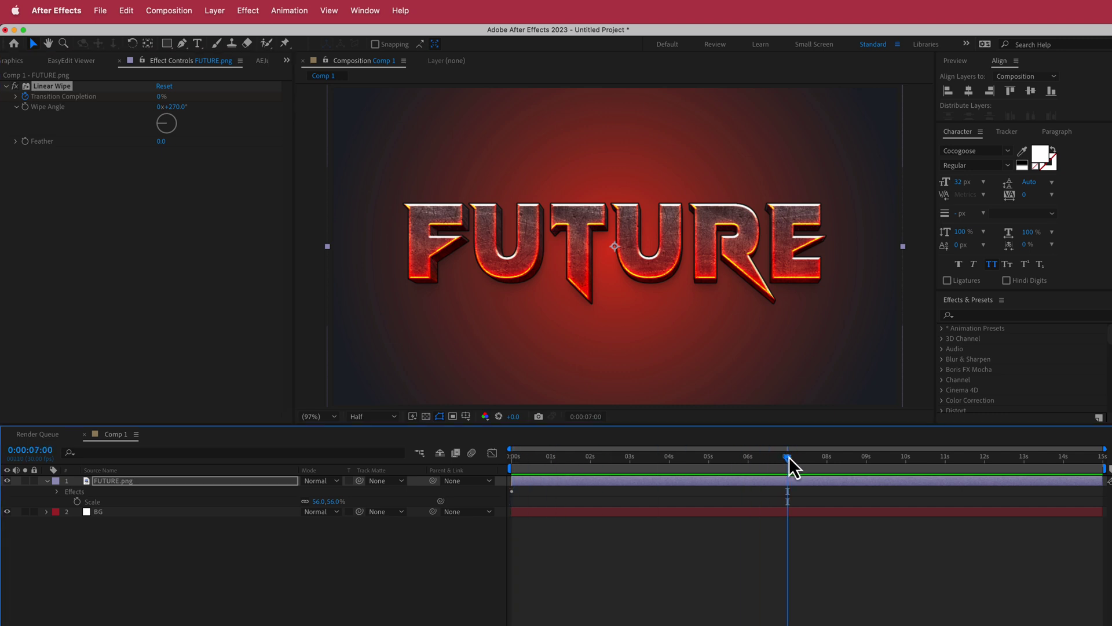
click(163, 96)
text(100)
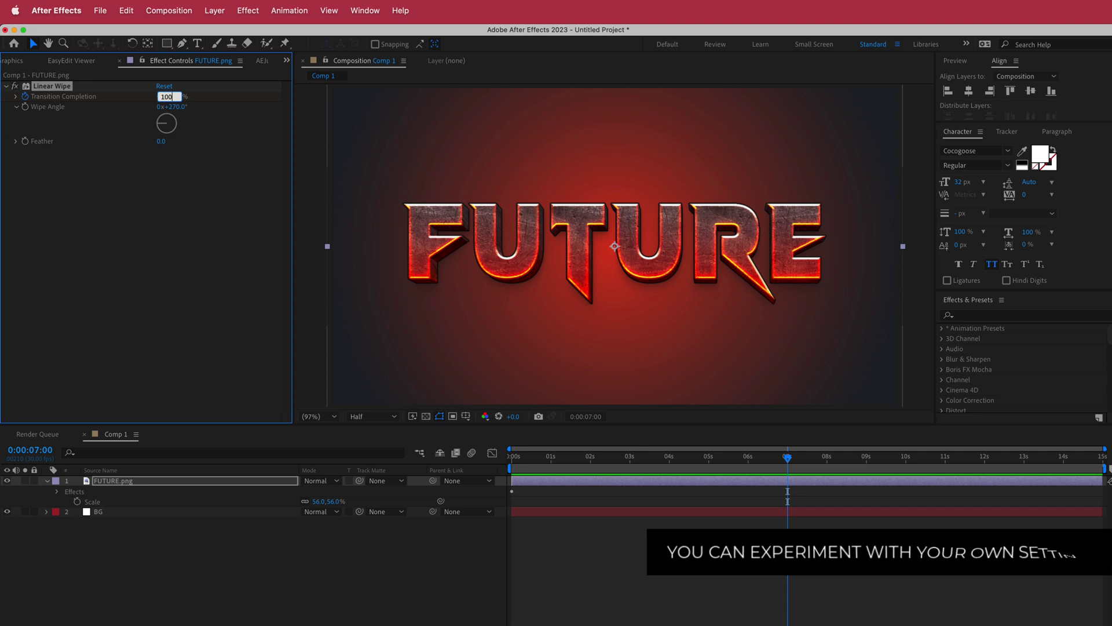
key(Return)
Preview the wipe animation from the beginning, then park the playhead at 3 seconds.
drag(792, 458, 485, 465)
key(space)
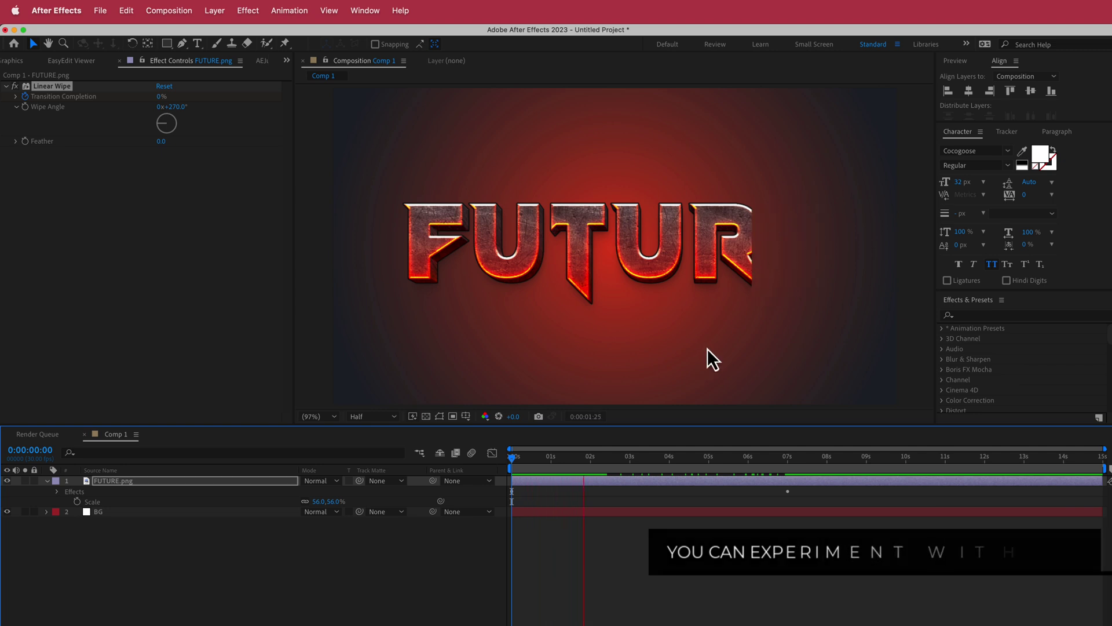
click(620, 269)
key(space)
click(630, 458)
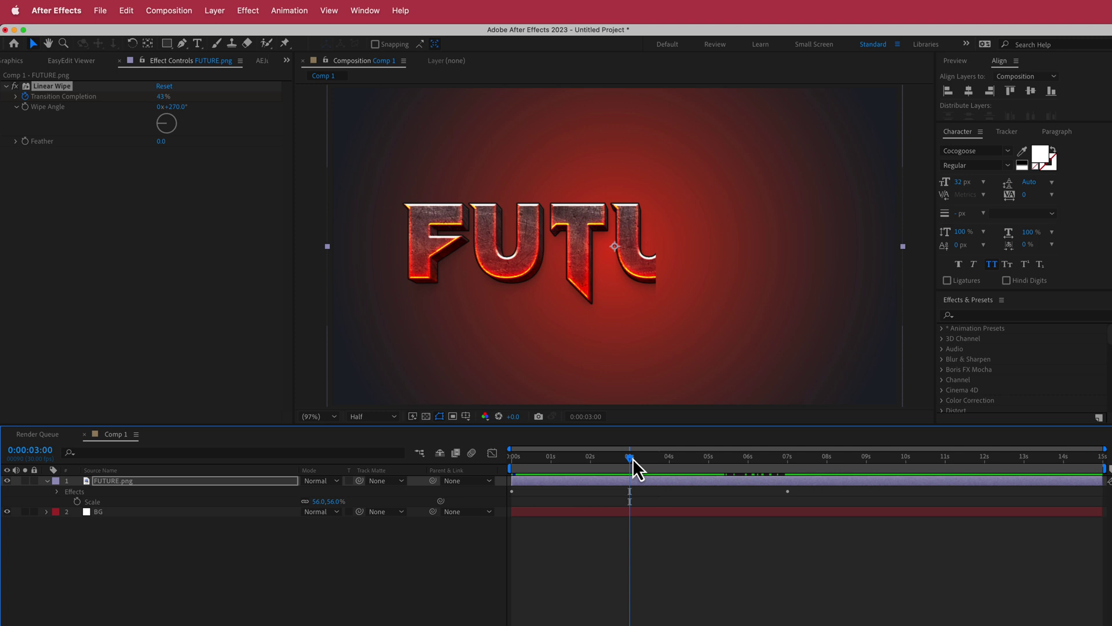
Reveal the FUTURE.png layer's keyframes in the timeline and inspect the one at 7 seconds.
key(u)
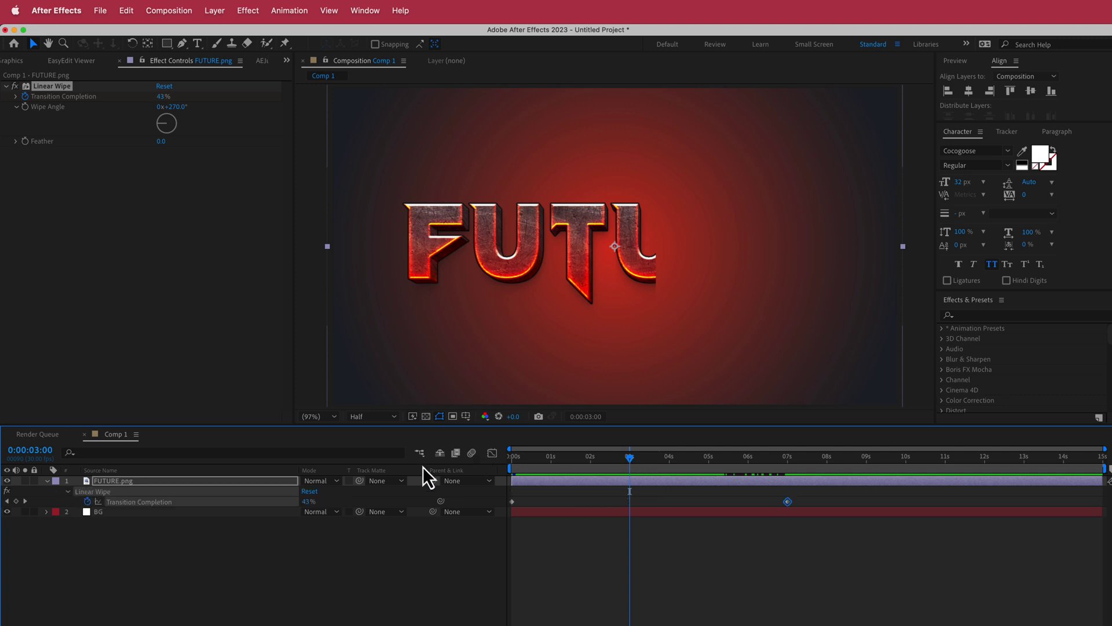
click(787, 501)
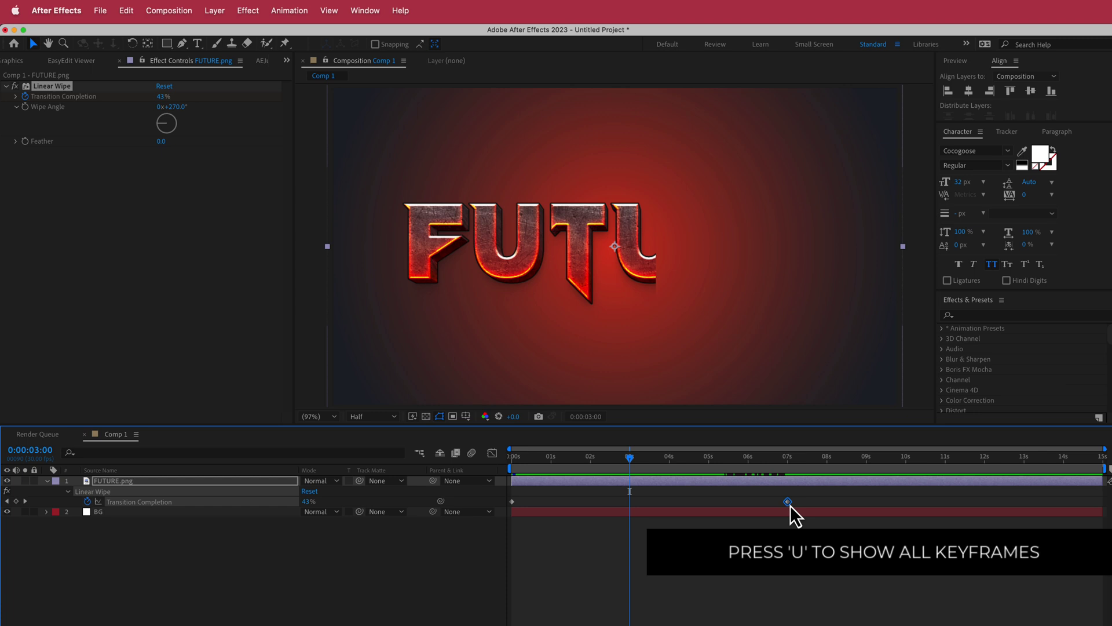
click(385, 572)
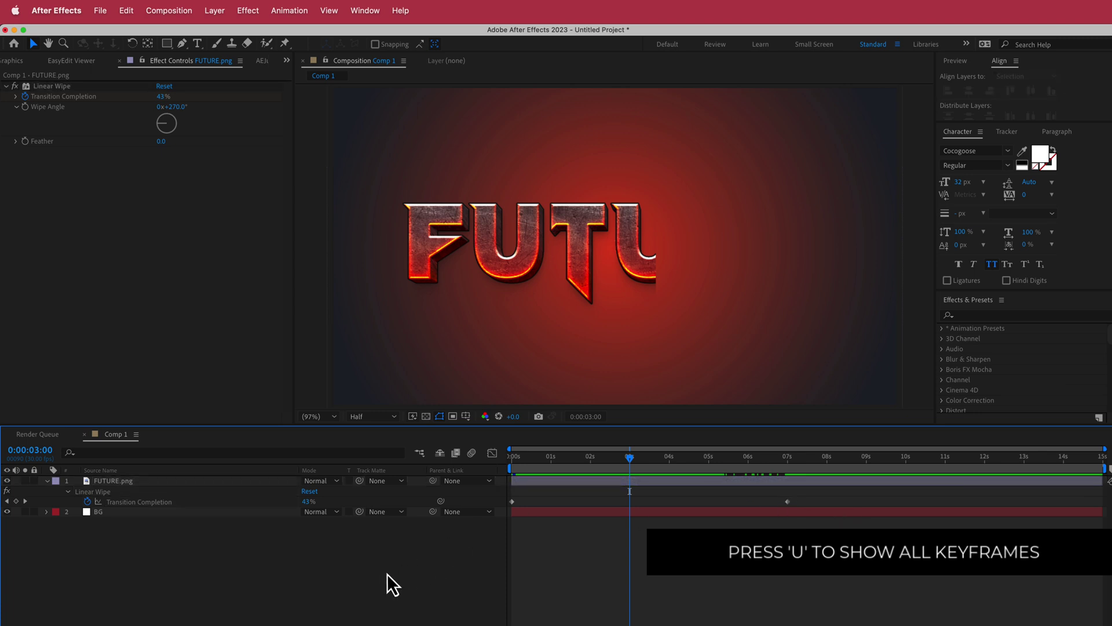
Set the Linear Wipe's feather to 50.
click(161, 145)
text(50)
key(Return)
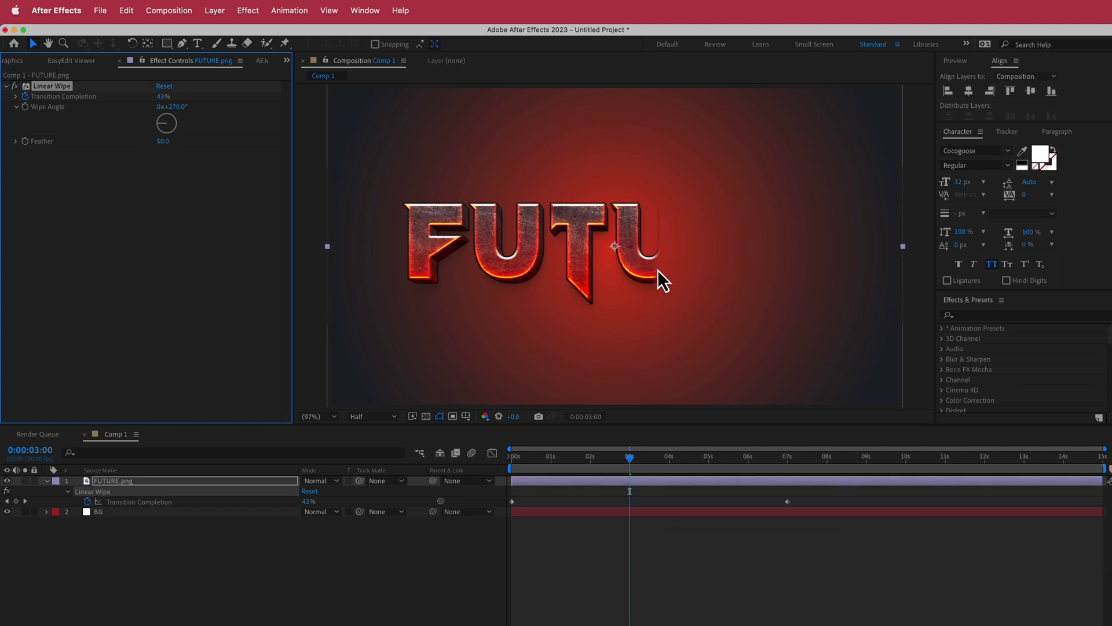
Collapse the FUTURE.png layer's properties and duplicate the layer.
click(101, 482)
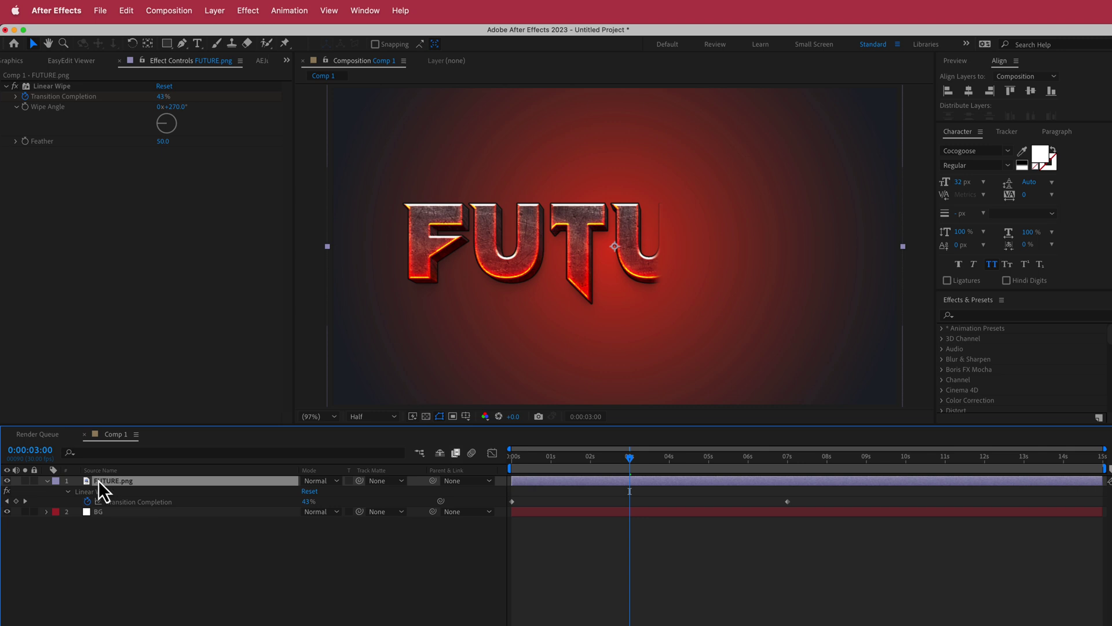
click(47, 482)
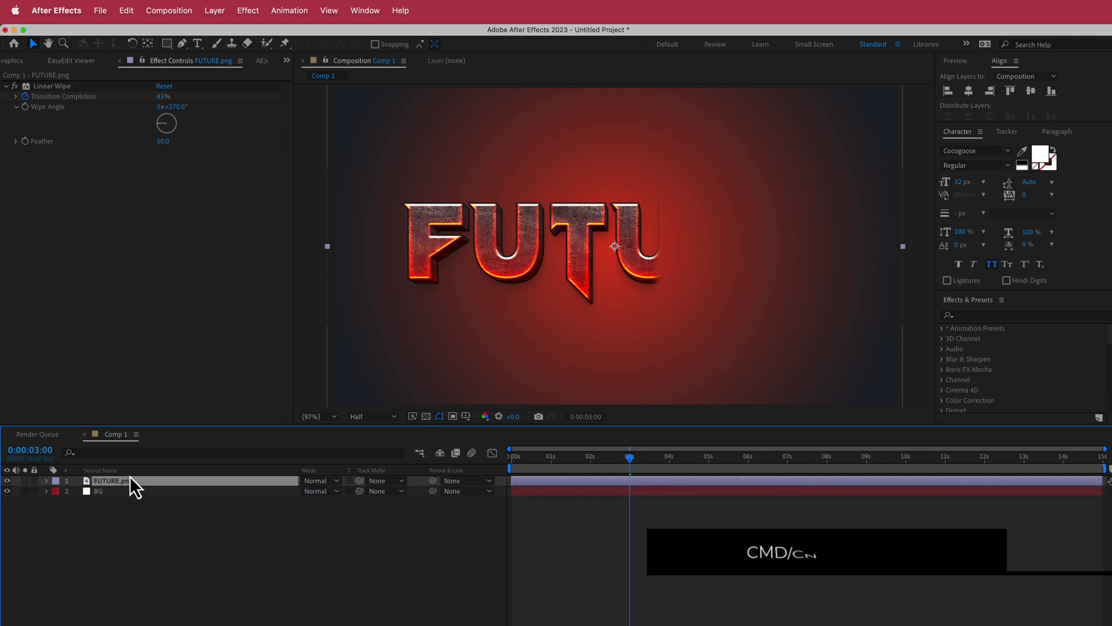
key(super+d)
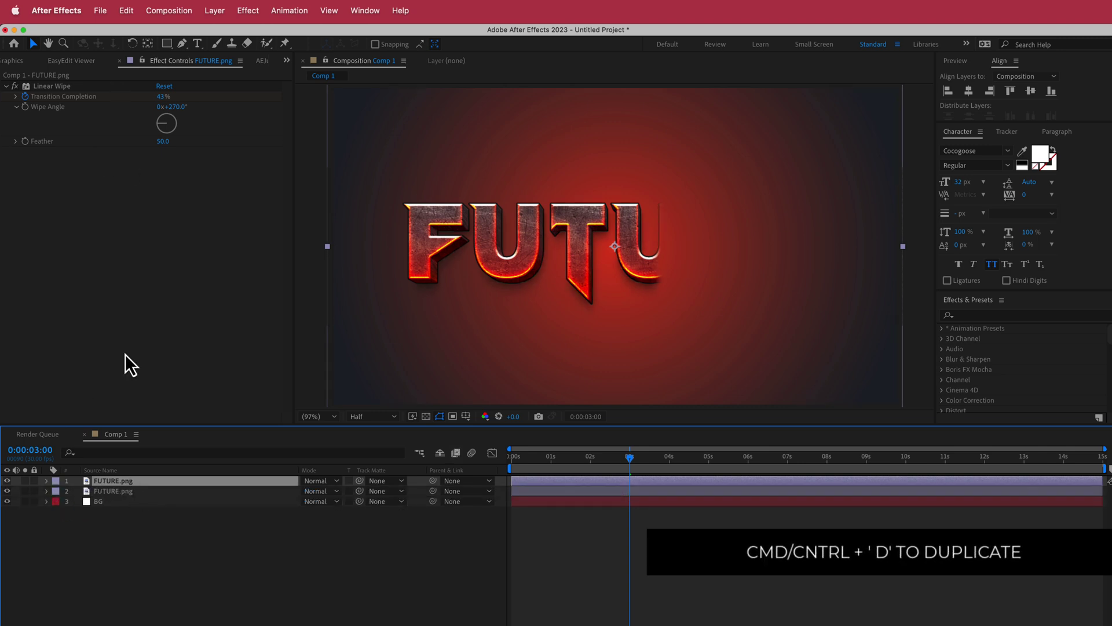
Delete the Linear Wipe from the duplicated FUTURE.png layer and return the playhead to 0 seconds.
click(51, 87)
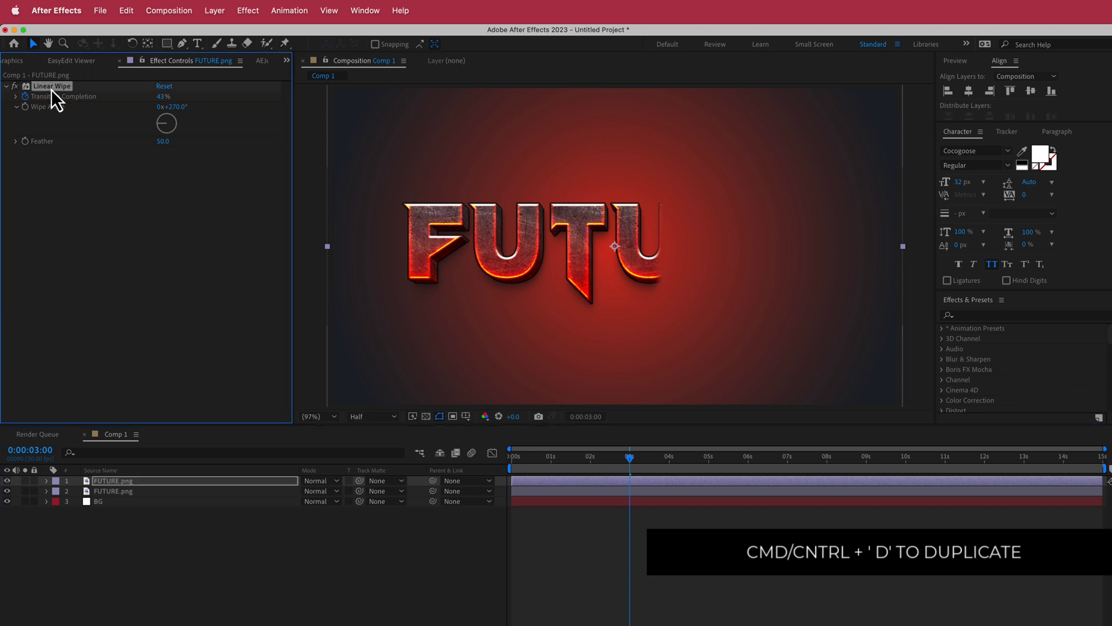
key(Delete)
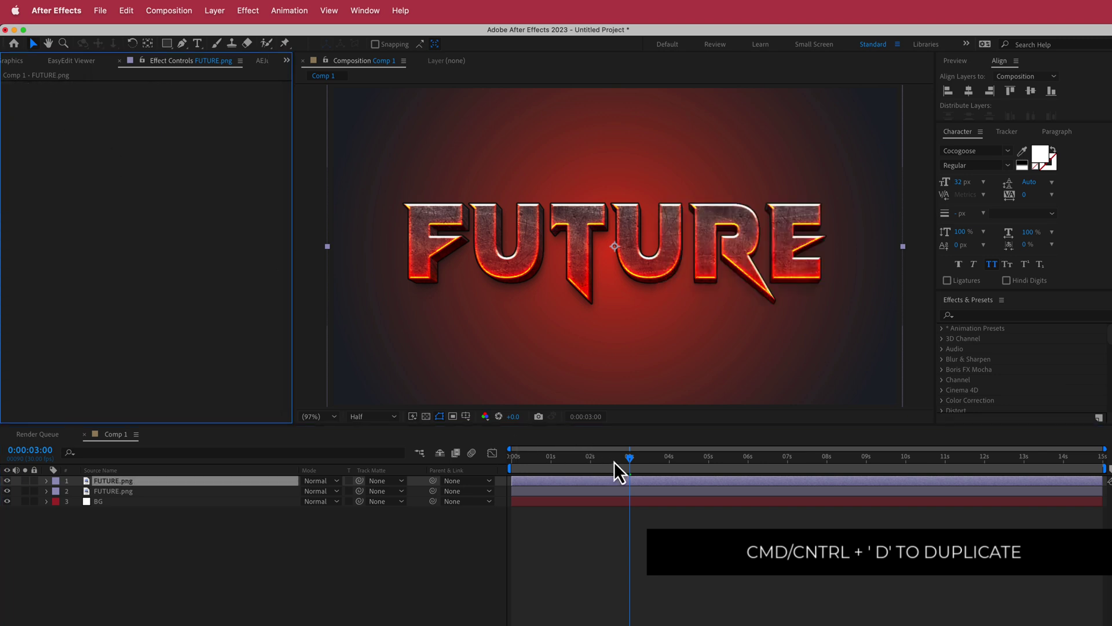
drag(627, 460, 522, 464)
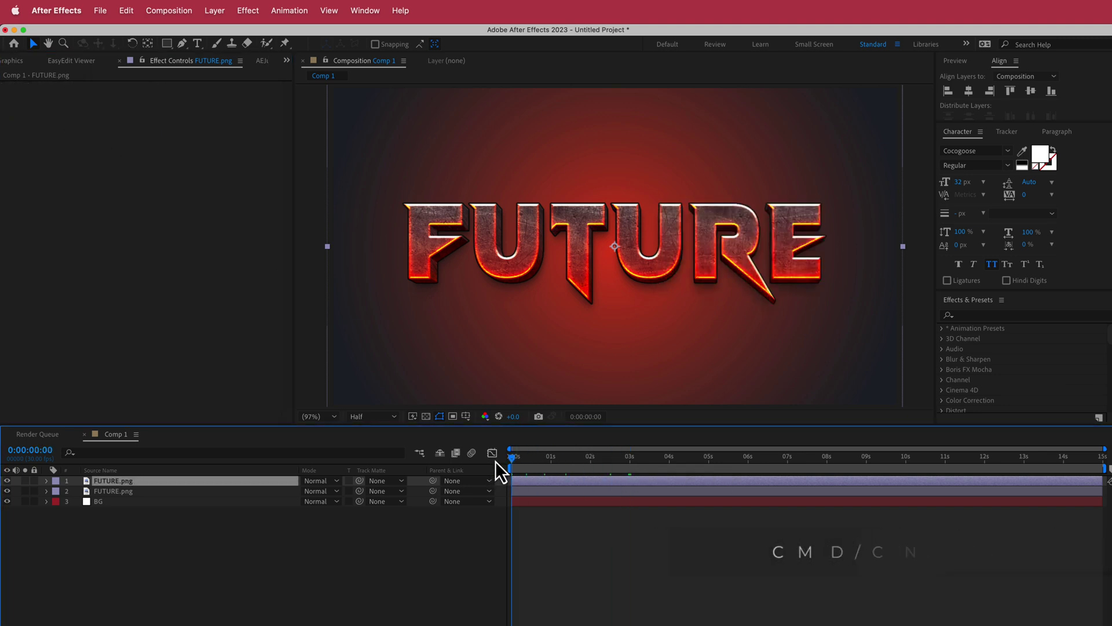
Draw a tall, narrow rectangular mask on the top FUTURE.png layer, just right of the text's final E.
click(154, 539)
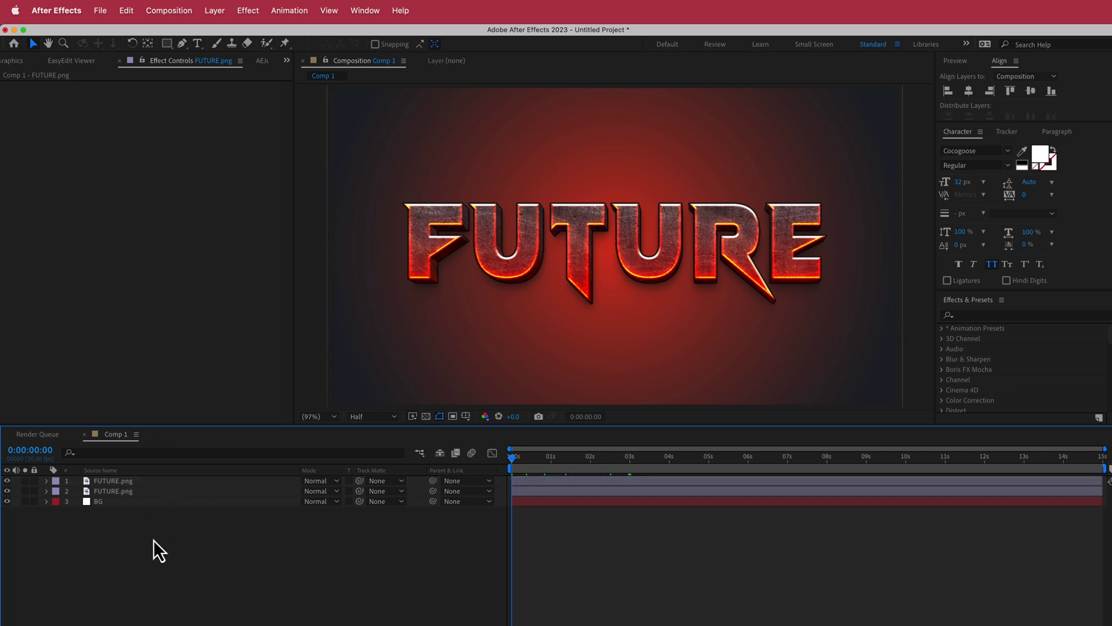
click(113, 484)
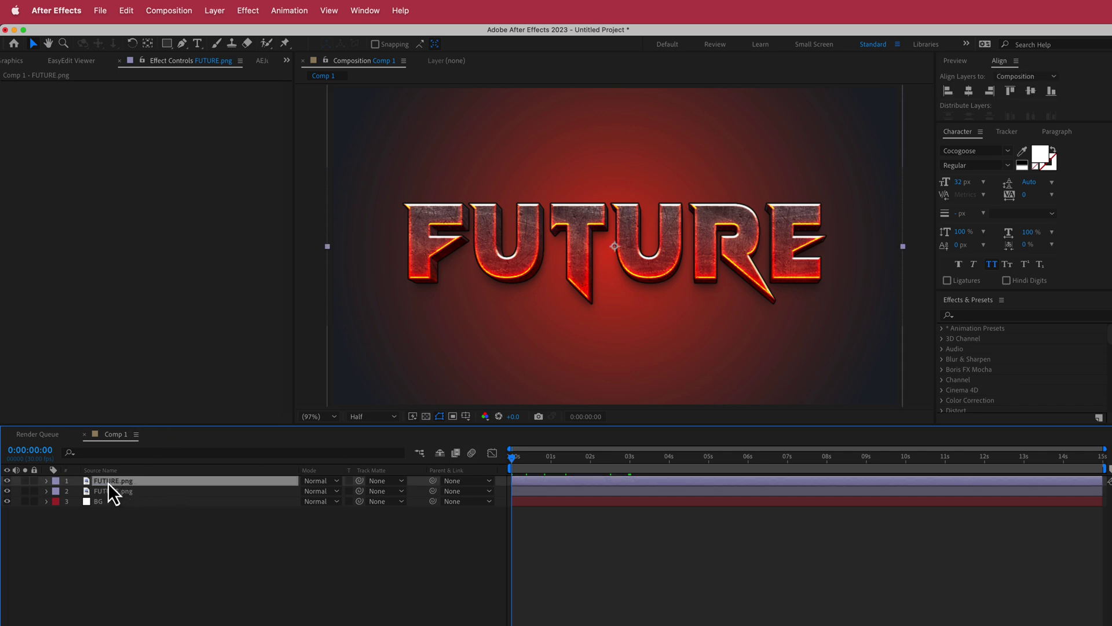
click(167, 43)
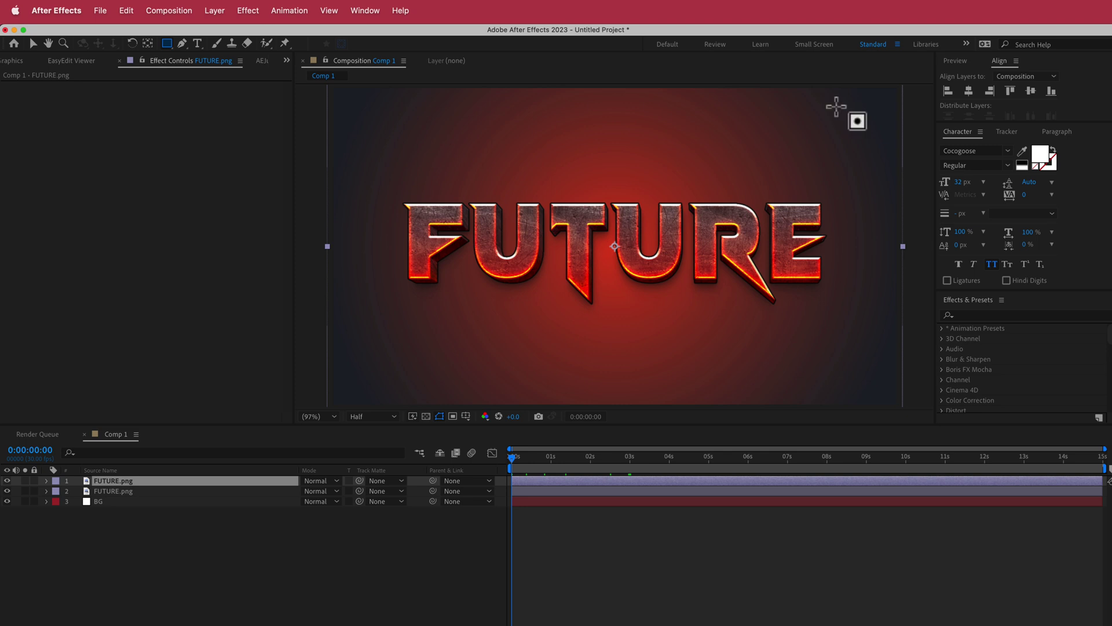
mouse_move(838, 103)
mouse_down()
mouse_move(870, 363)
mouse_move(885, 375)
mouse_up()
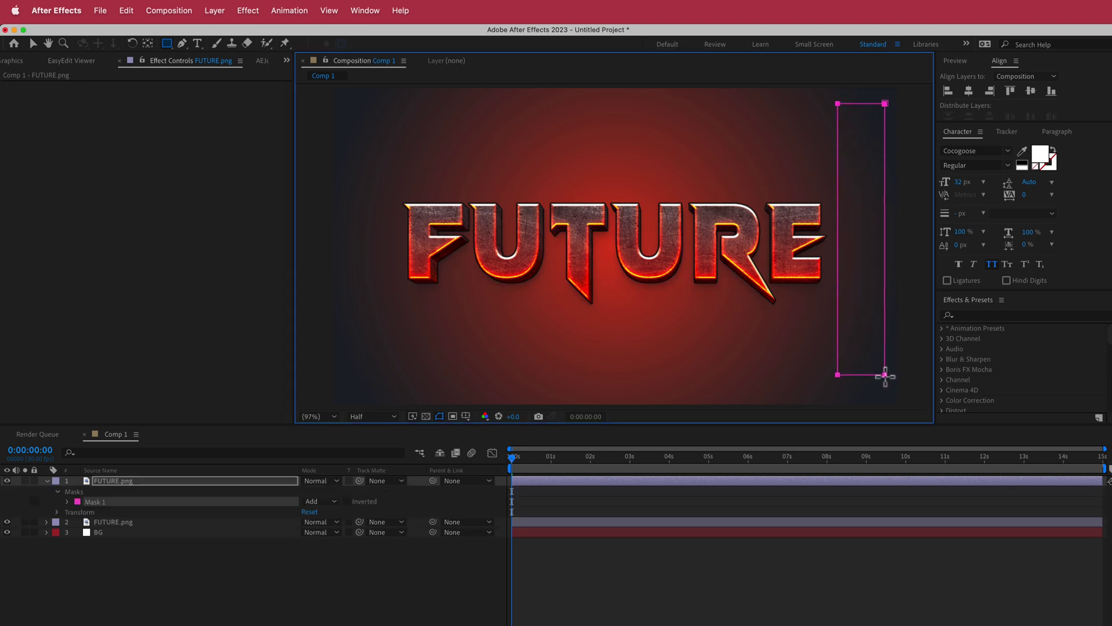
Set a Mask Path keyframe at 0 seconds for the rectangular mask and switch back to the Selection tool.
click(67, 502)
click(89, 512)
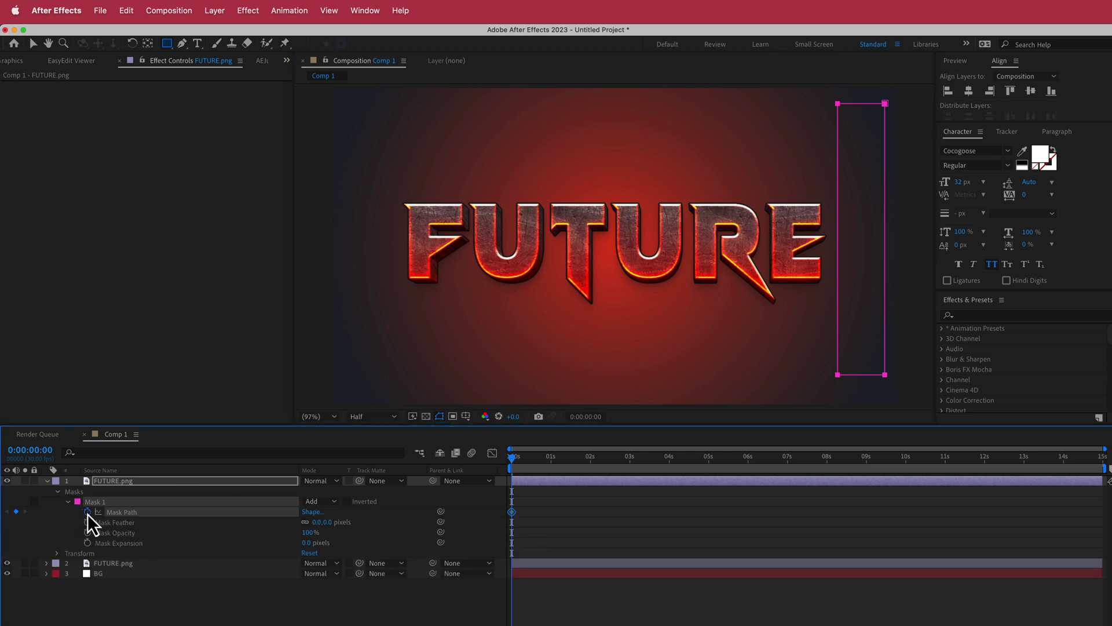
key(v)
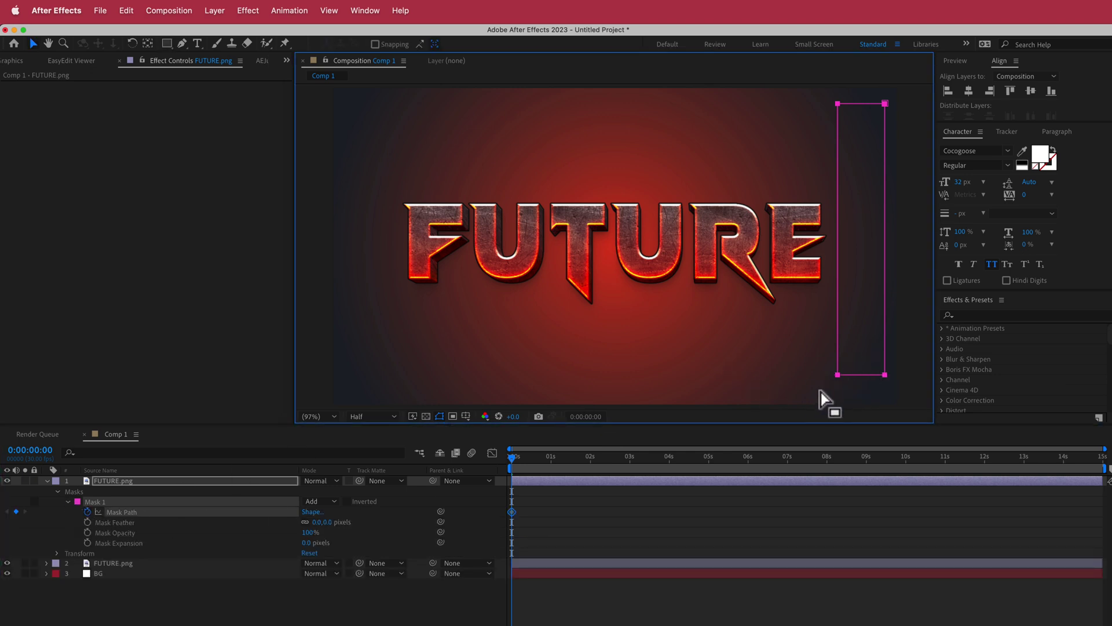
At 7 seconds, matching the lower layer's last wipe keyframe, move the rectangular mask to the left of the FUTURE text.
drag(513, 460, 788, 461)
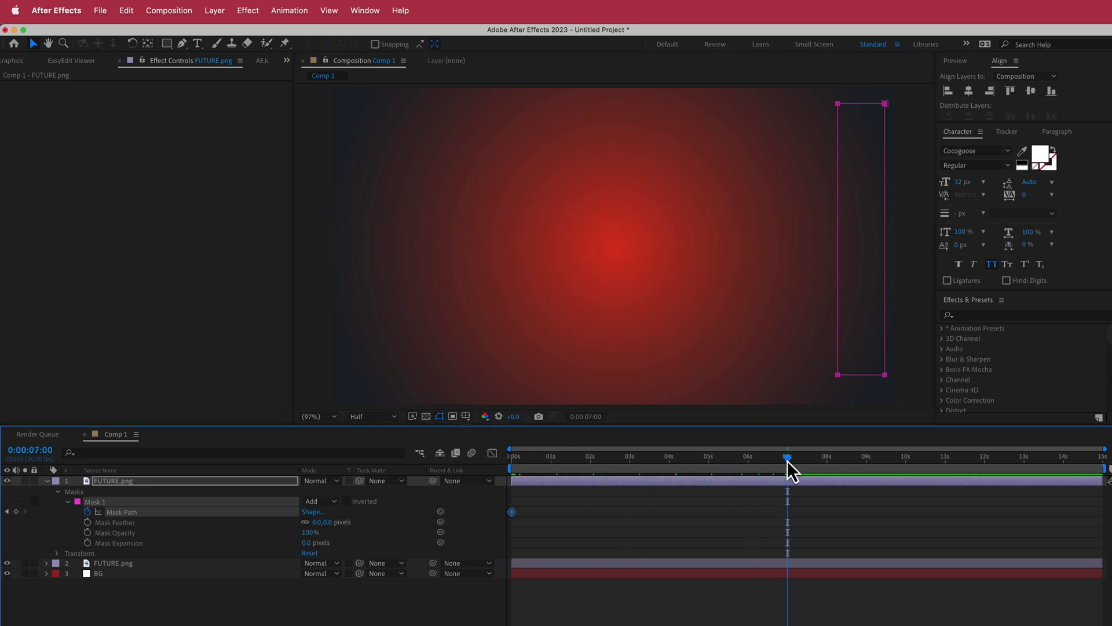
key(u)
key(shift+s)
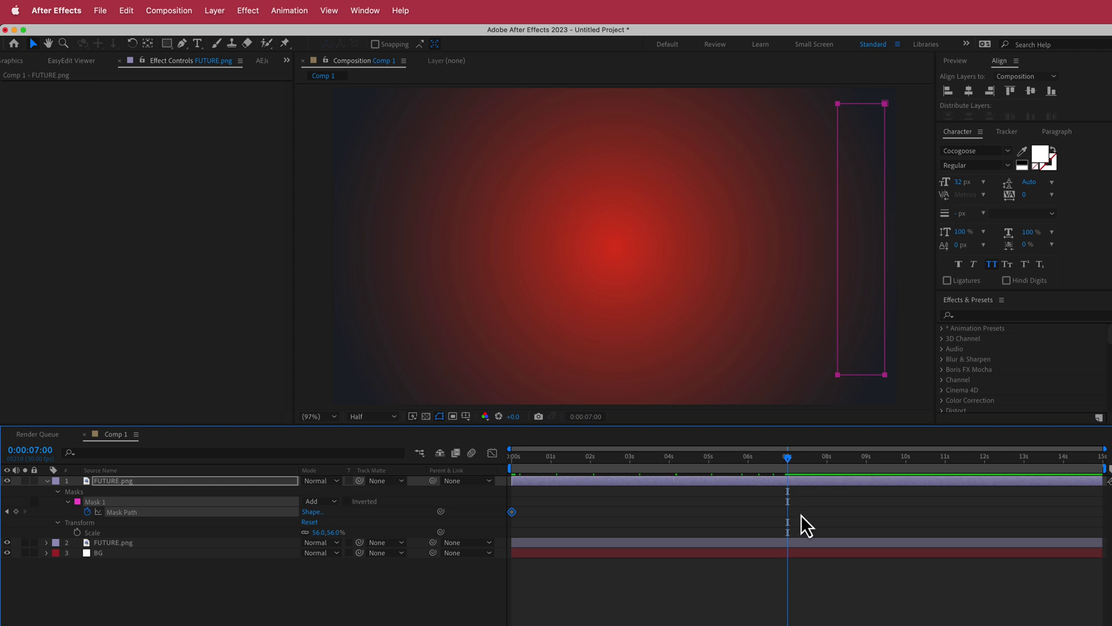
click(152, 546)
key(u)
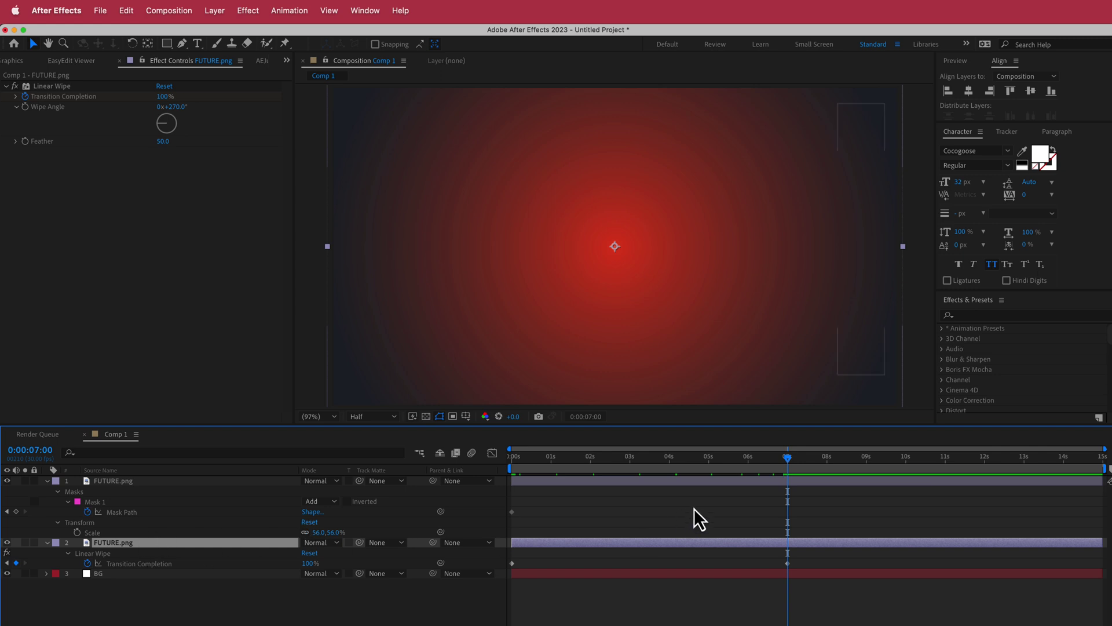
click(114, 512)
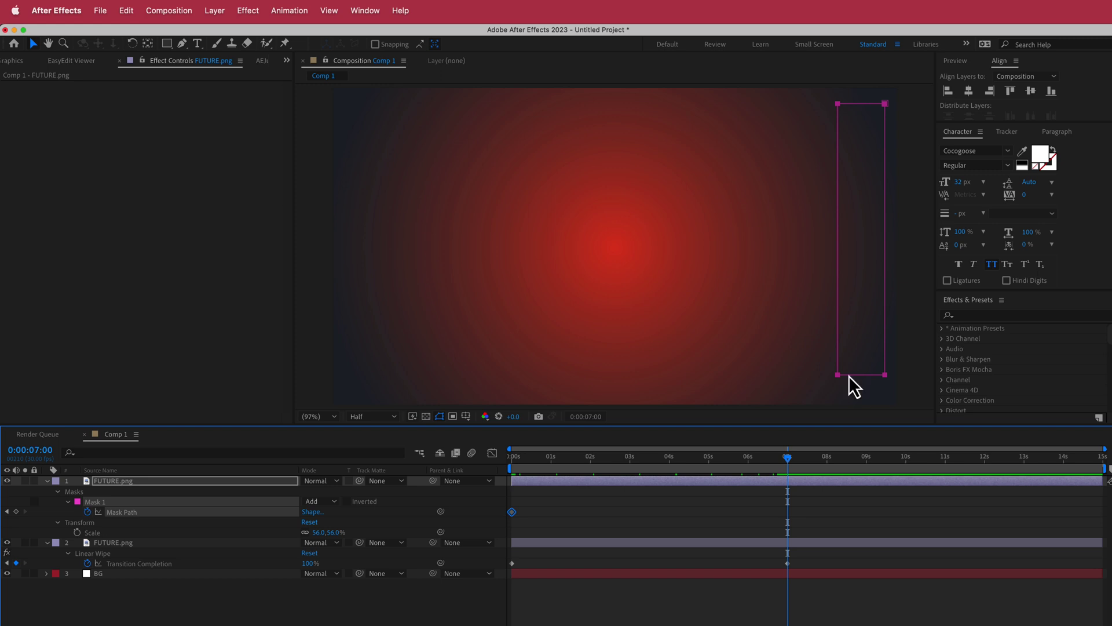
drag(848, 375, 360, 362)
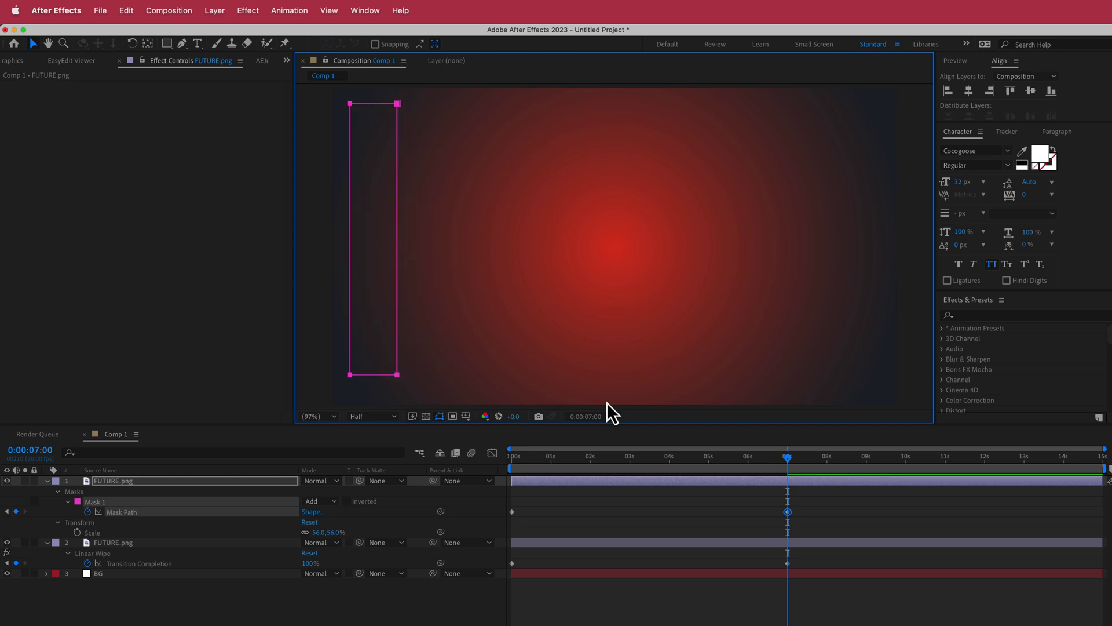
Scrub the mask animation back to 0 seconds and collapse the top FUTURE.png layer's properties.
drag(790, 458, 537, 456)
drag(595, 454, 500, 451)
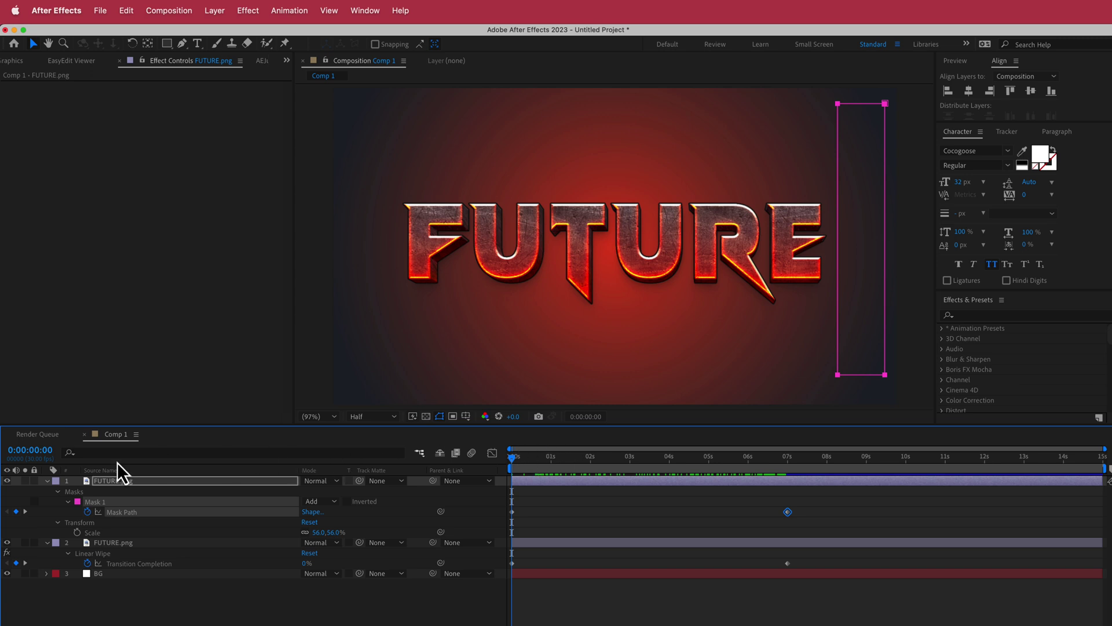
click(47, 480)
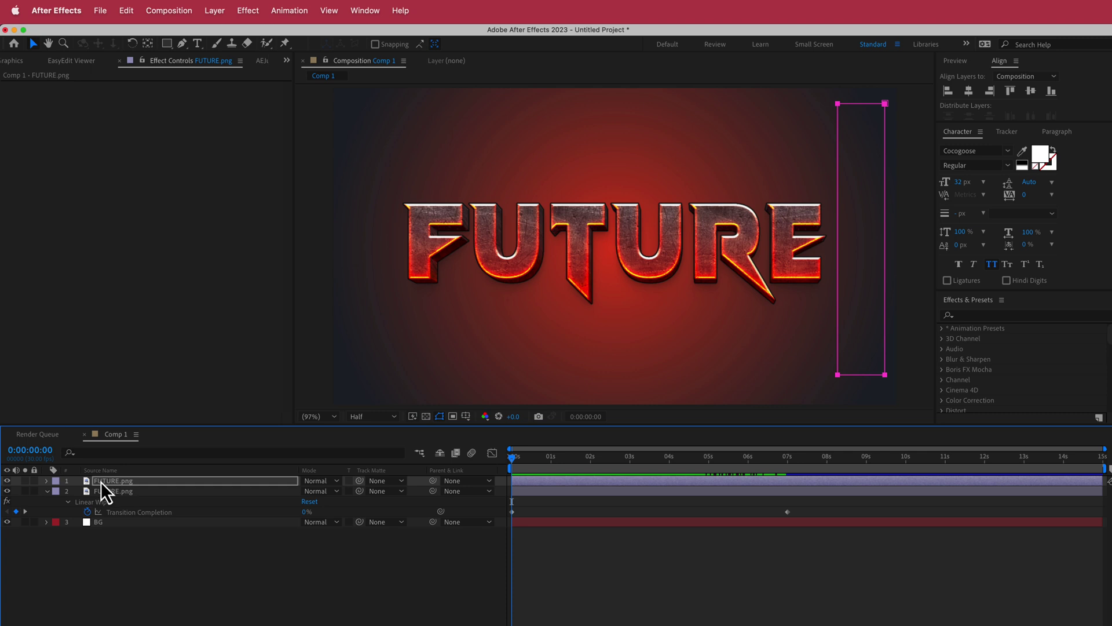
Pre-compose the masked FUTURE.png layer as LOGOMASK, moving all attributes into the new composition.
click(215, 13)
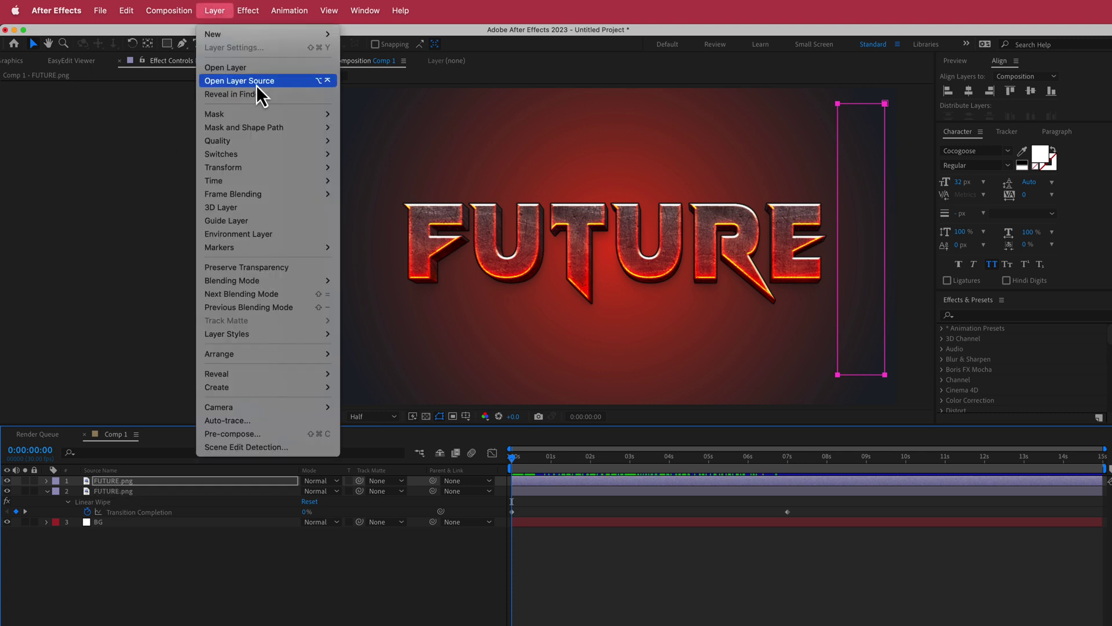
click(271, 432)
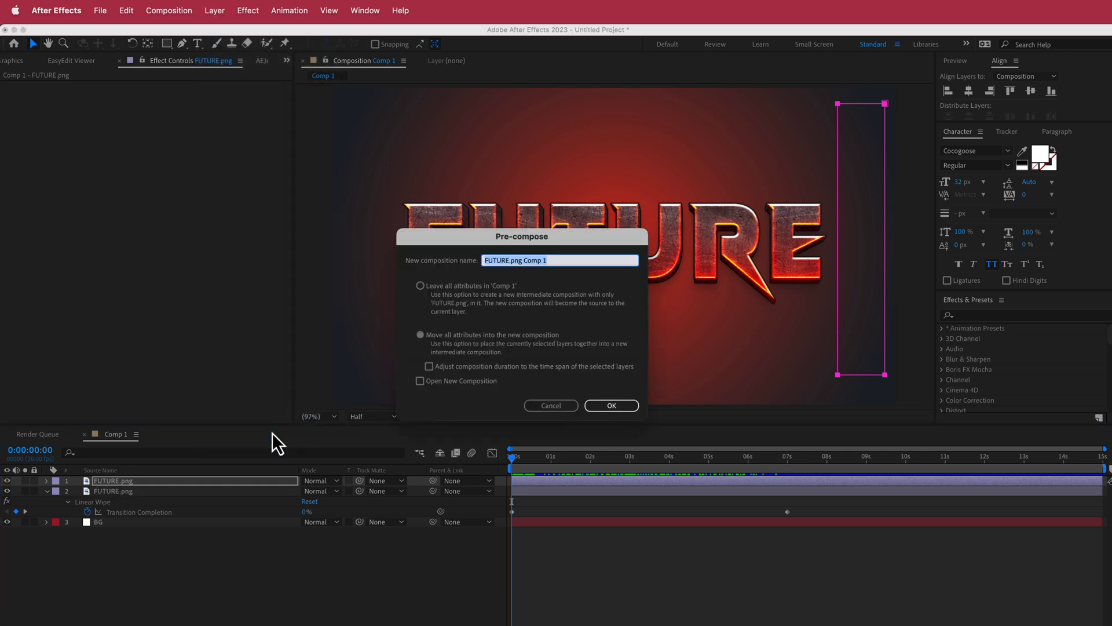
text(LOGOMASK)
click(612, 405)
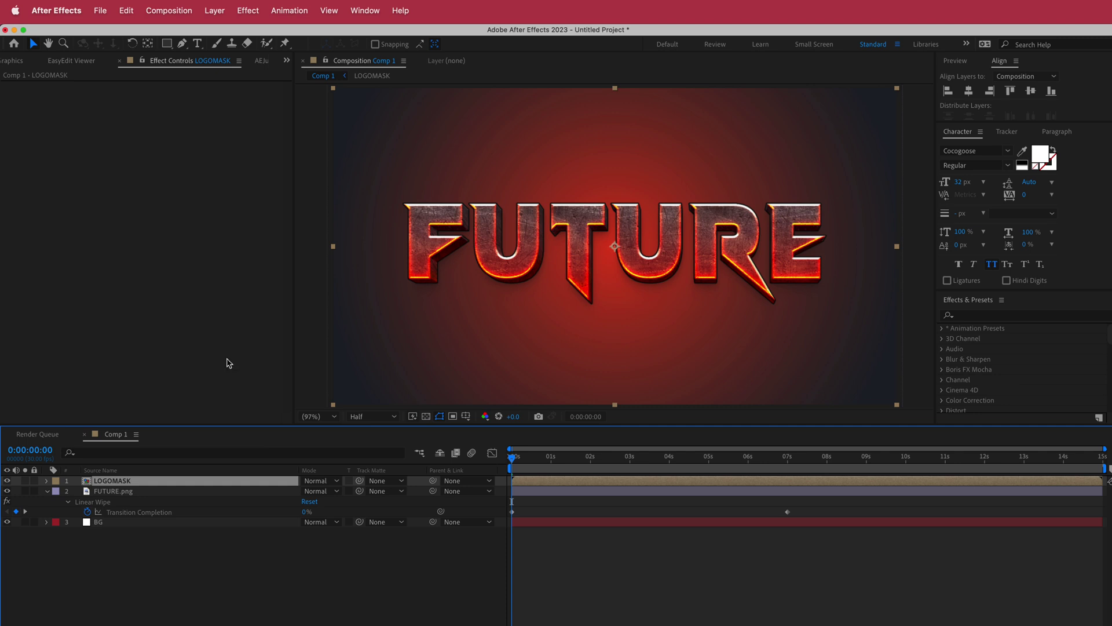
Create a white 1920 x 1080 px solid named PARTICLES above the LOGOMASK layer.
key(super+y)
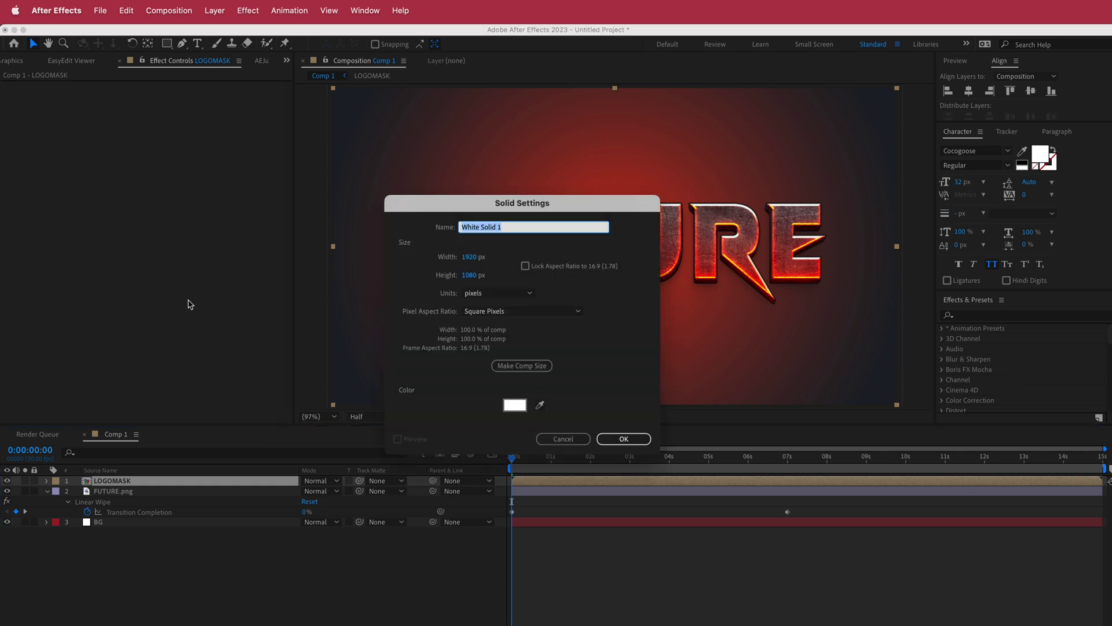
text(PARTICLES)
key(Return)
Find the Particular effect and apply it to the PARTICLES layer.
key(ctrl+space)
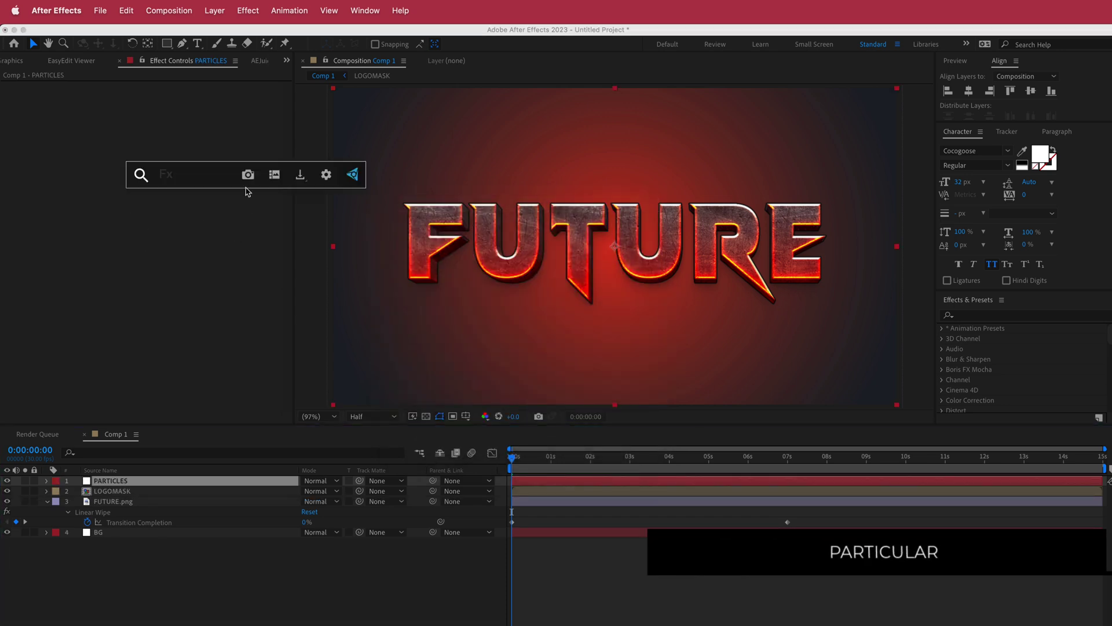
text(partic)
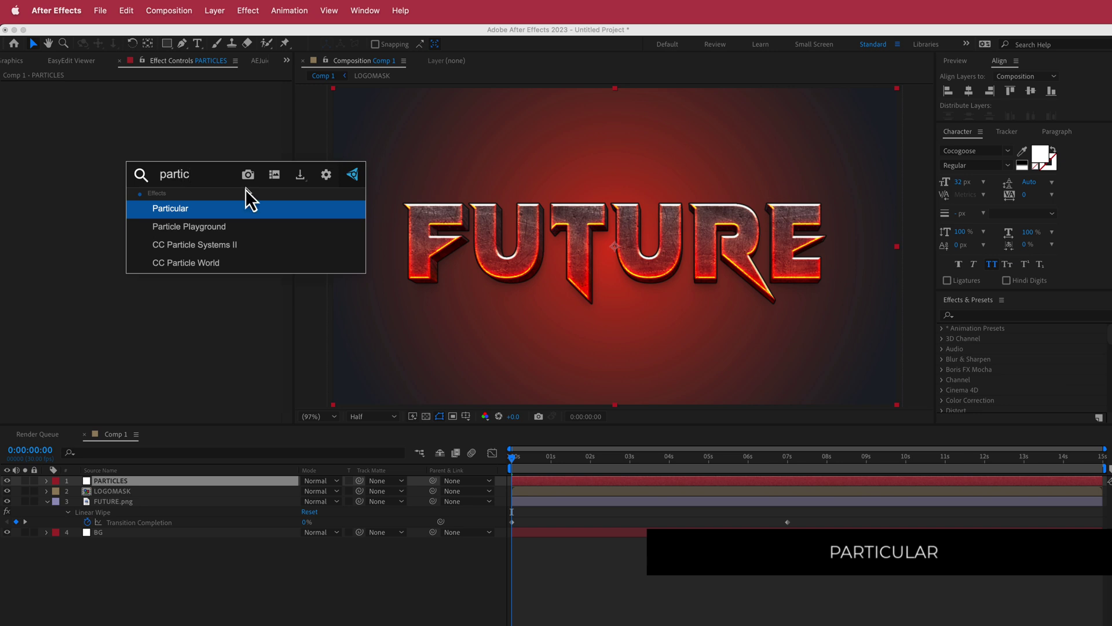
key(Return)
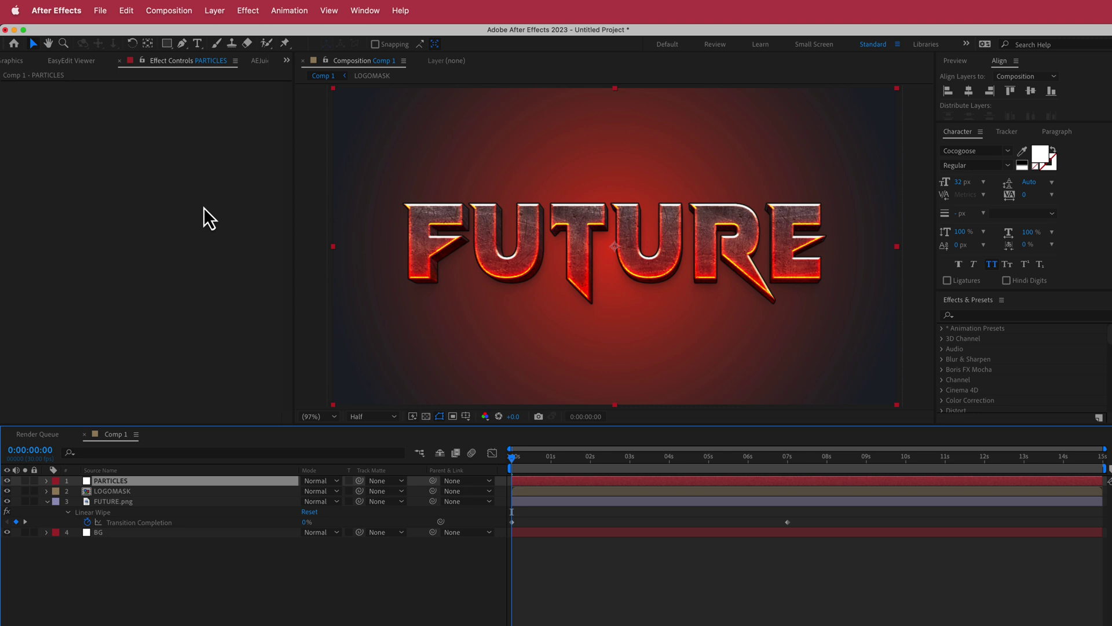
key(super+alt+shift+e)
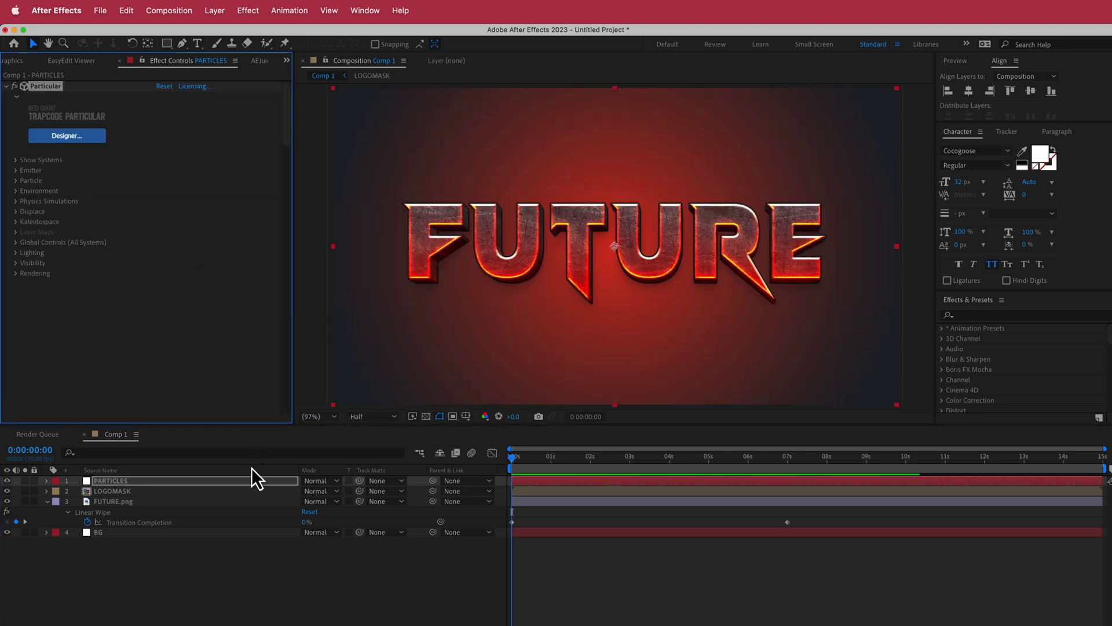
Make the LOGOMASK layer a 3D layer and hide it.
click(135, 491)
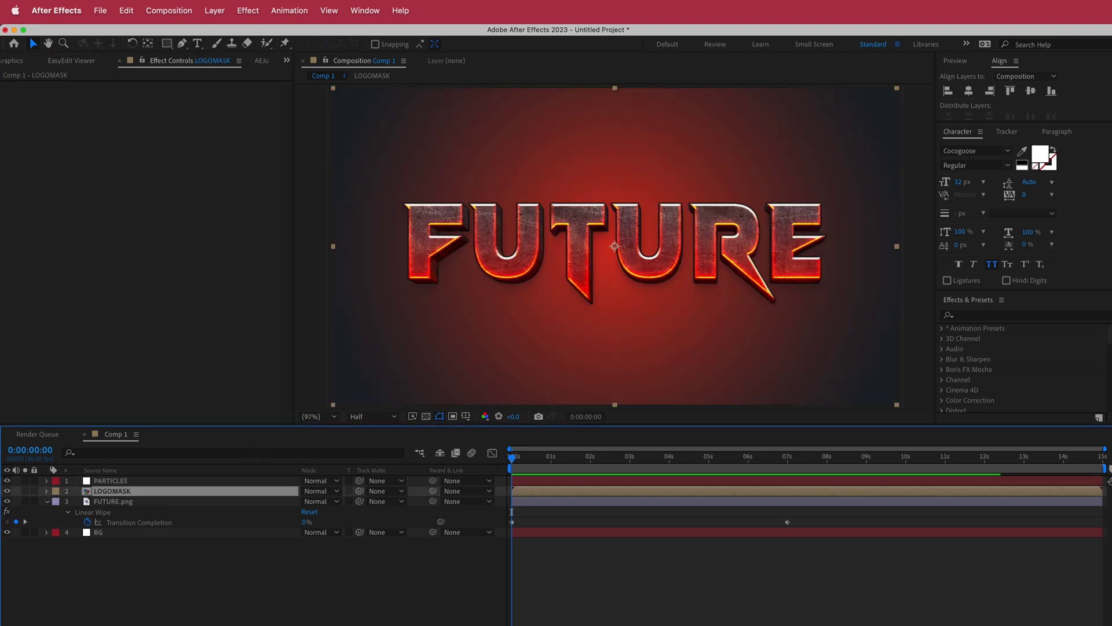
key(F4)
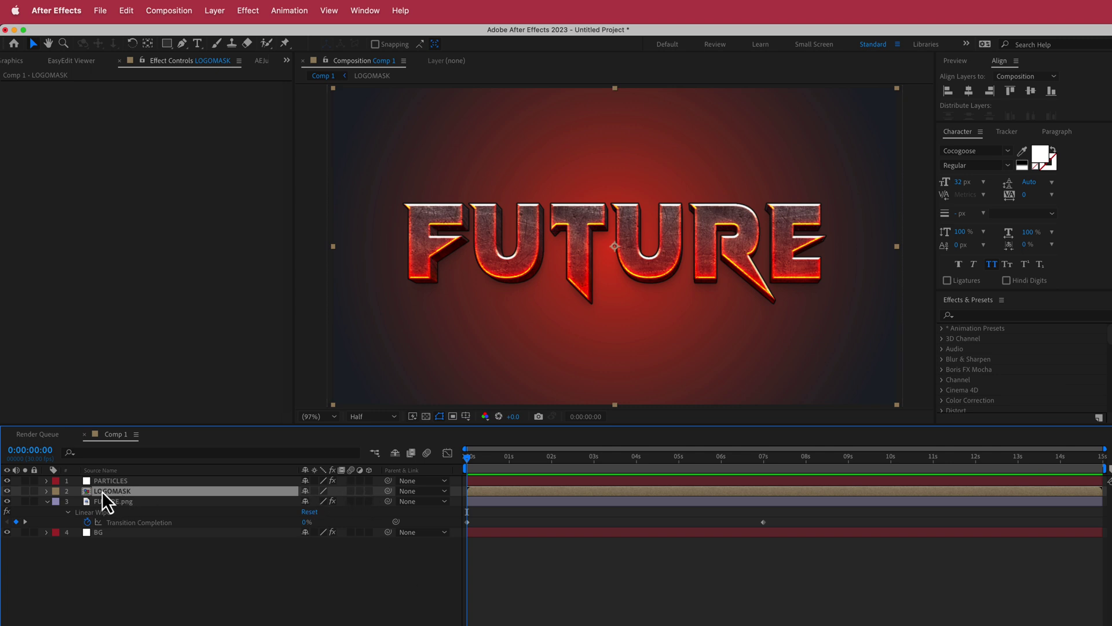
click(369, 491)
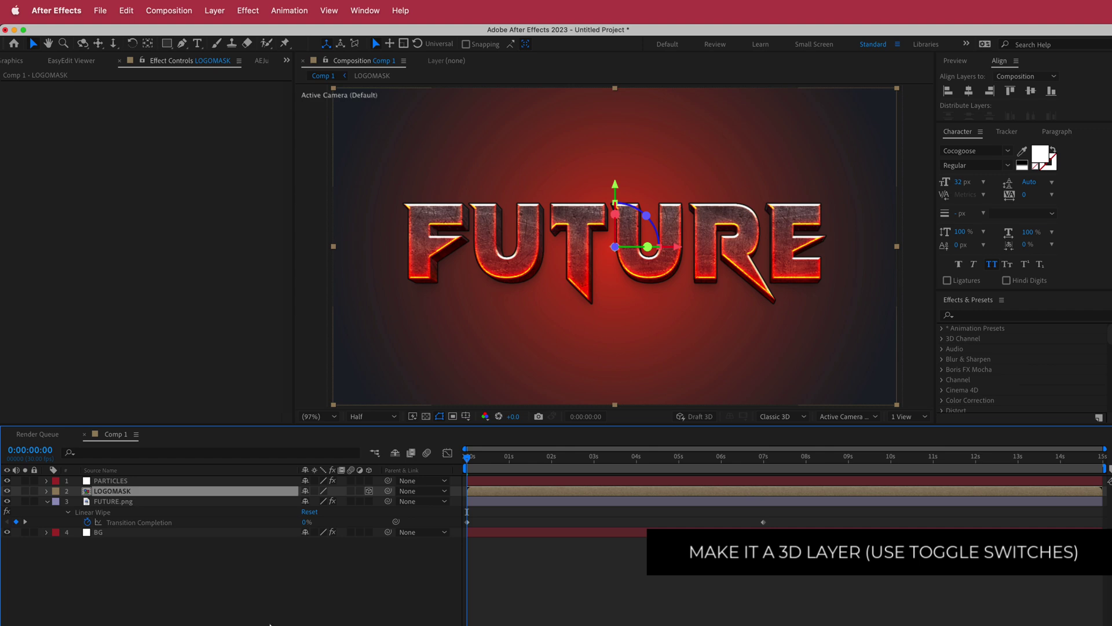
click(7, 490)
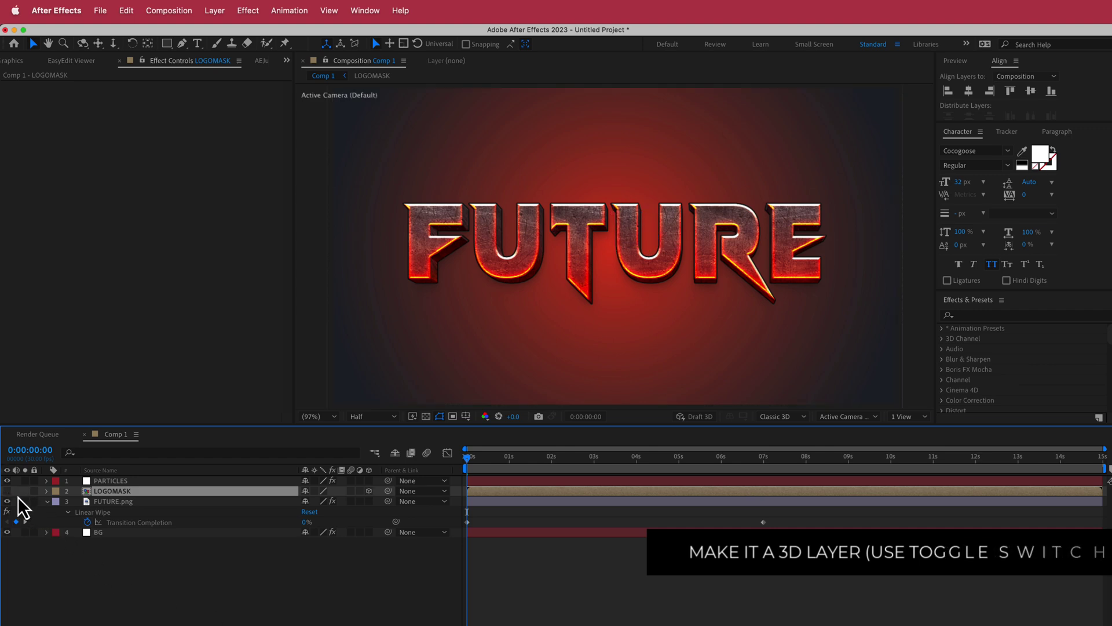
Preview the default particles over the first frames and open the PARTICLES layer's Emitter settings back at 0 seconds.
drag(467, 461, 492, 462)
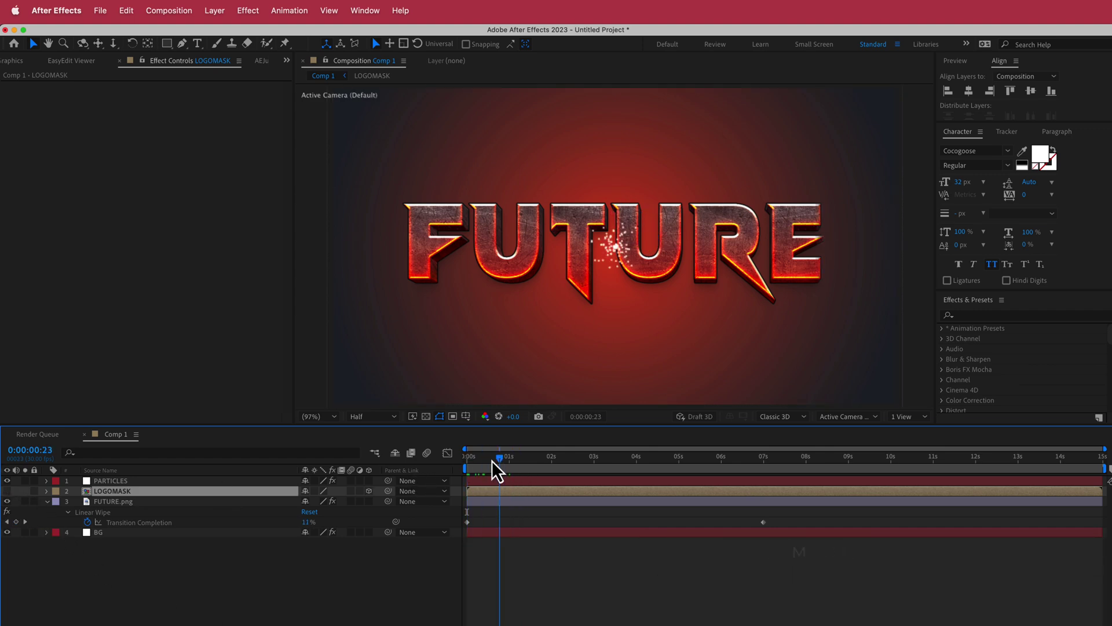
click(156, 481)
key(Home)
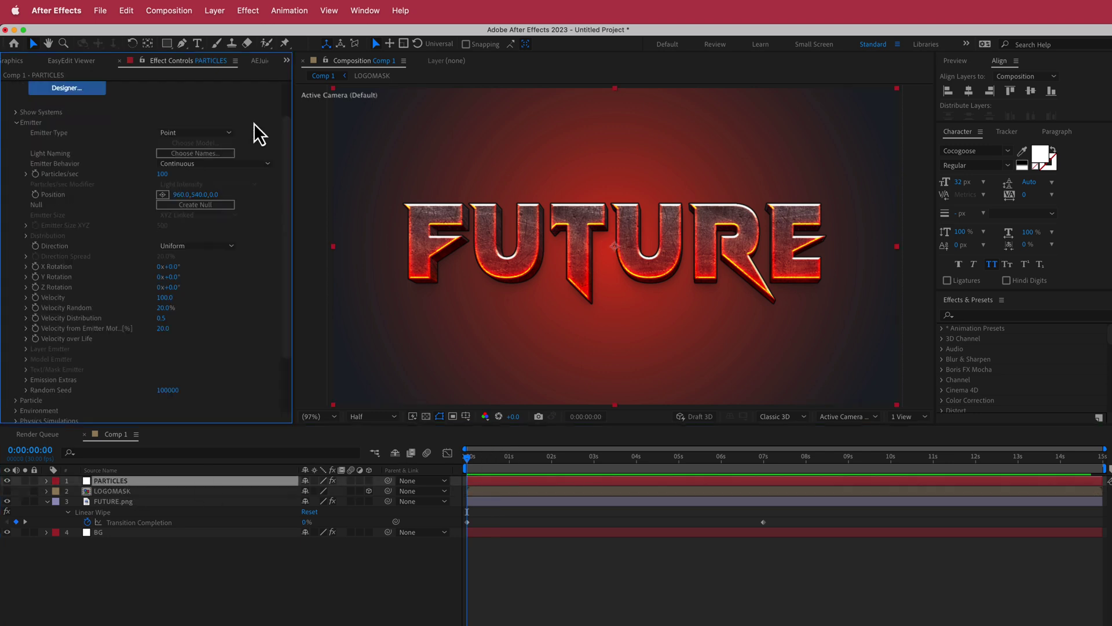
Set Particular's Emitter Type to Layer and choose LOGOMASK as the emitter layer.
click(174, 133)
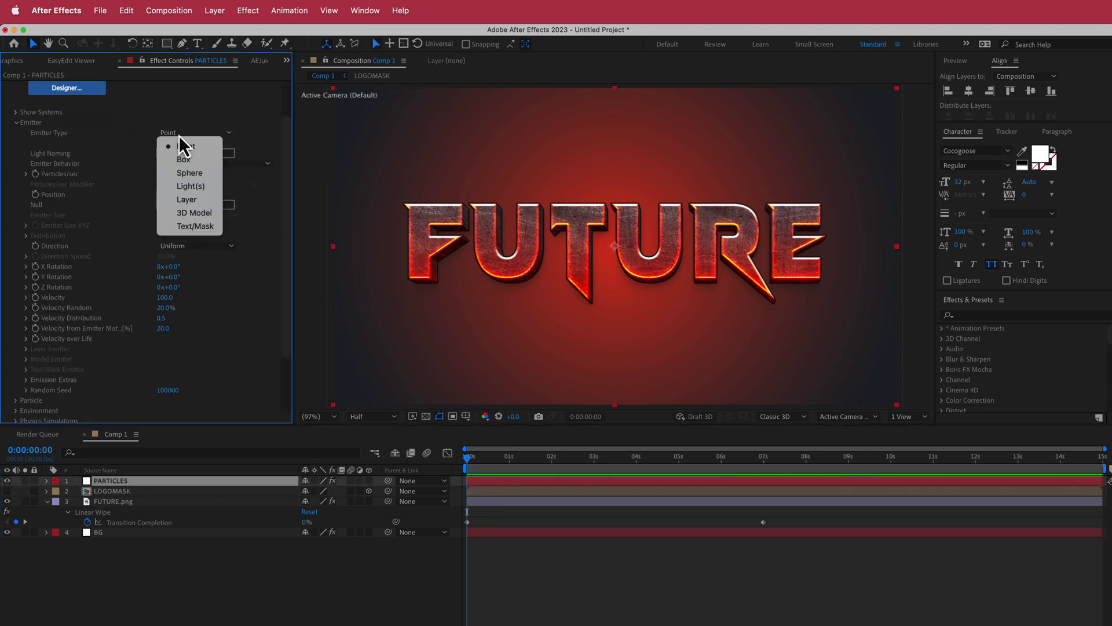
click(206, 200)
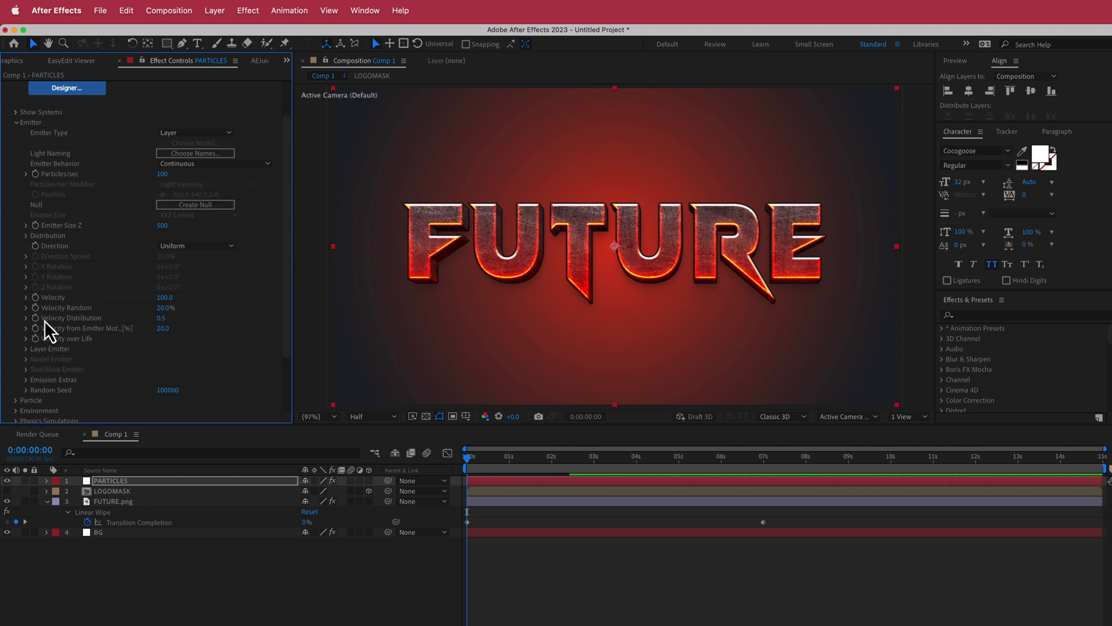
click(26, 349)
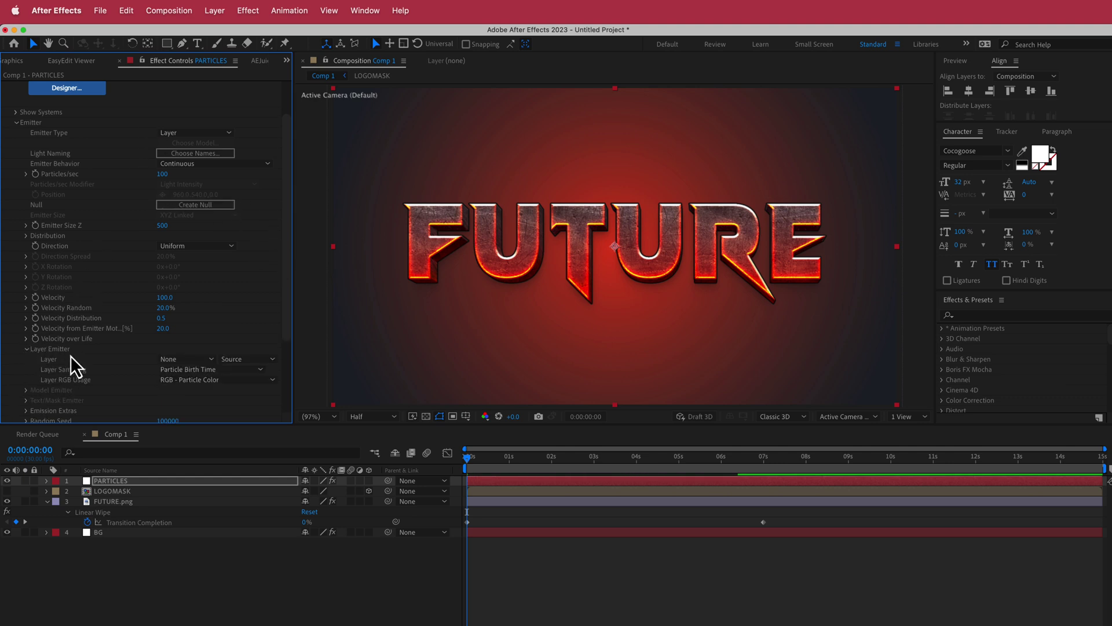
click(194, 361)
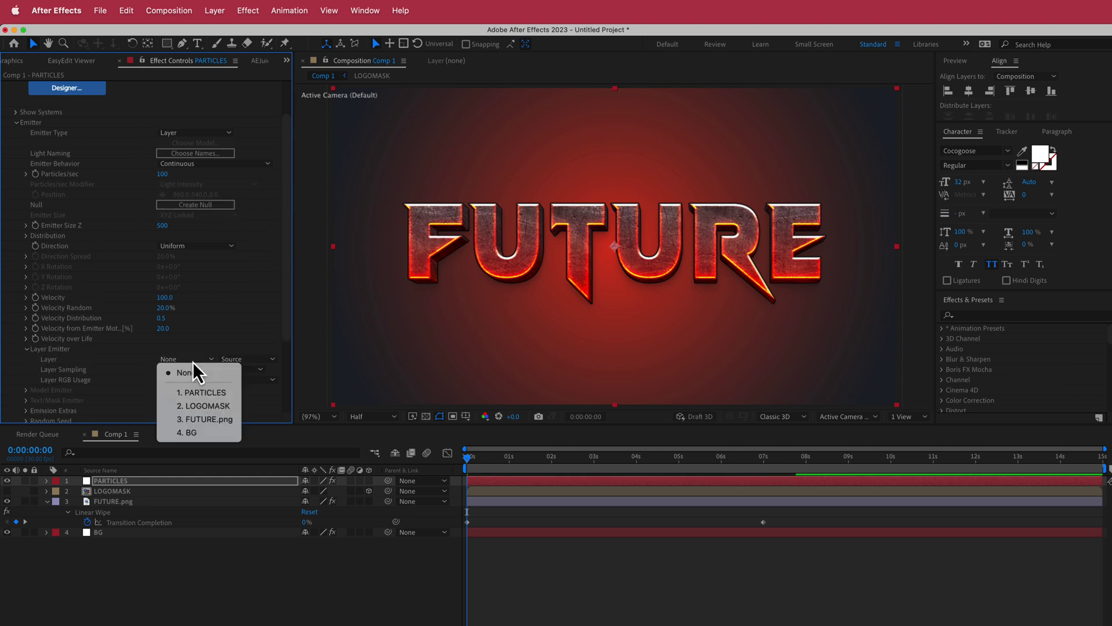
click(207, 408)
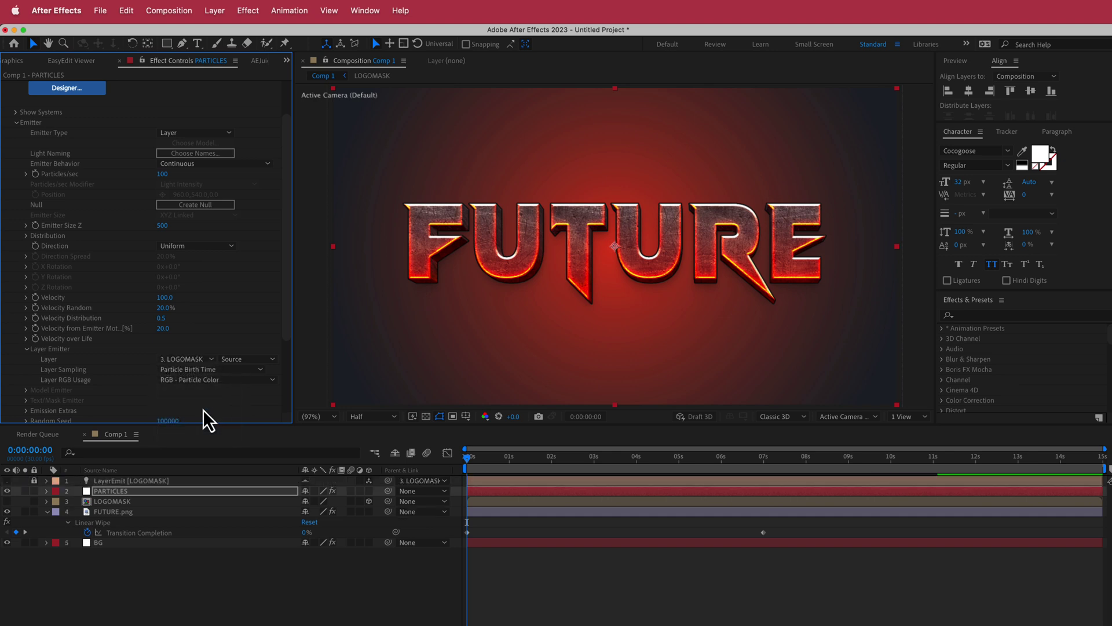
Set the PARTICLES emitter's Particles/sec to 300000 and its Velocity to 50.
drag(485, 452, 534, 456)
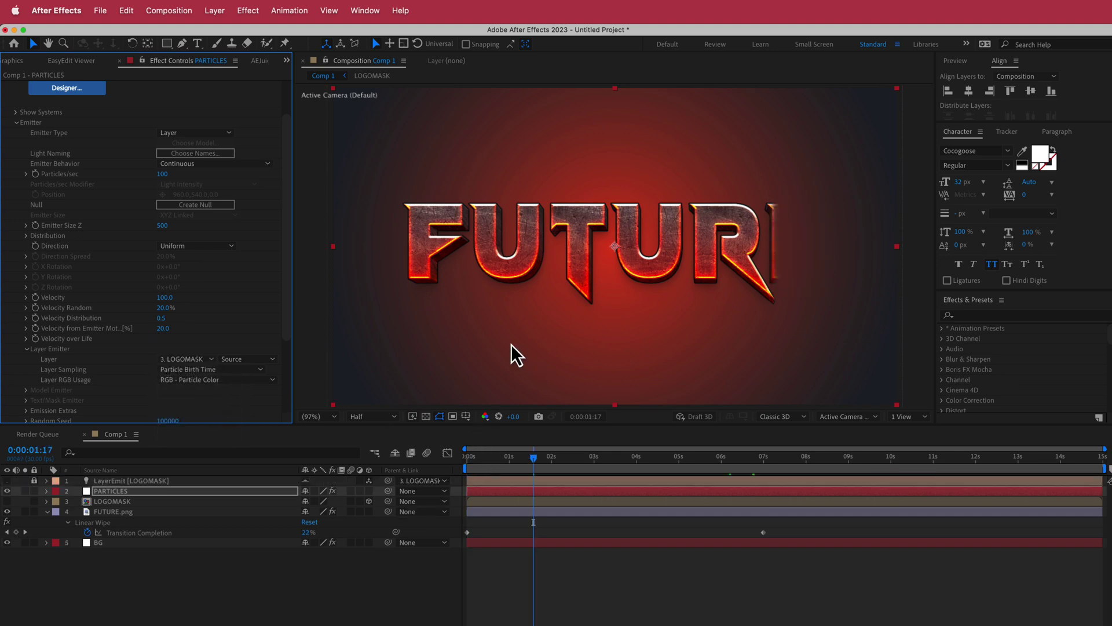
click(167, 176)
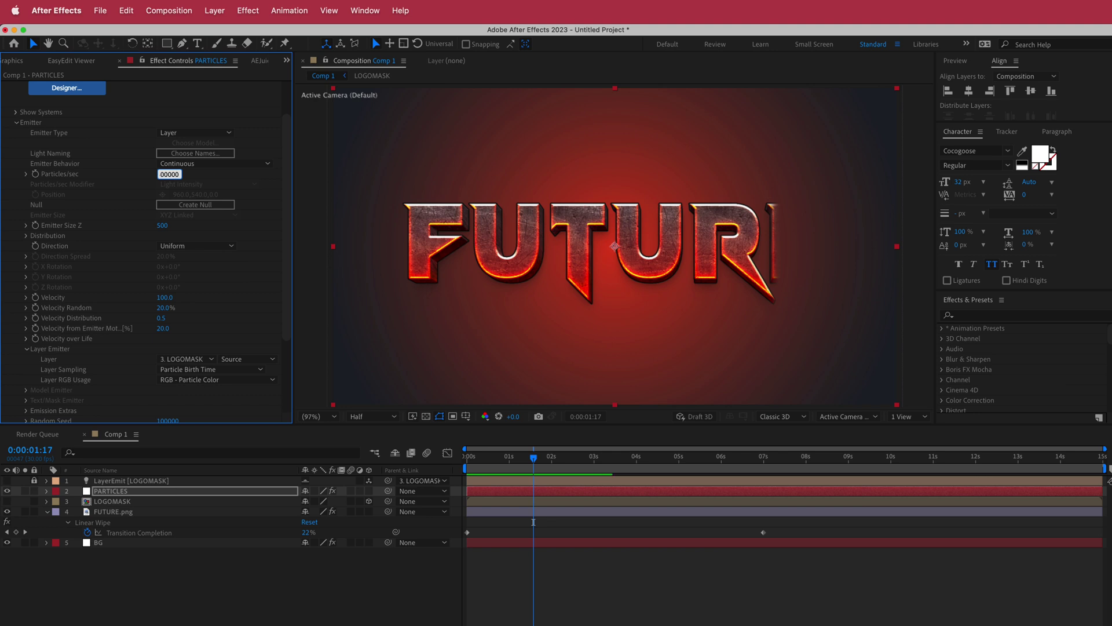
drag(542, 467, 548, 464)
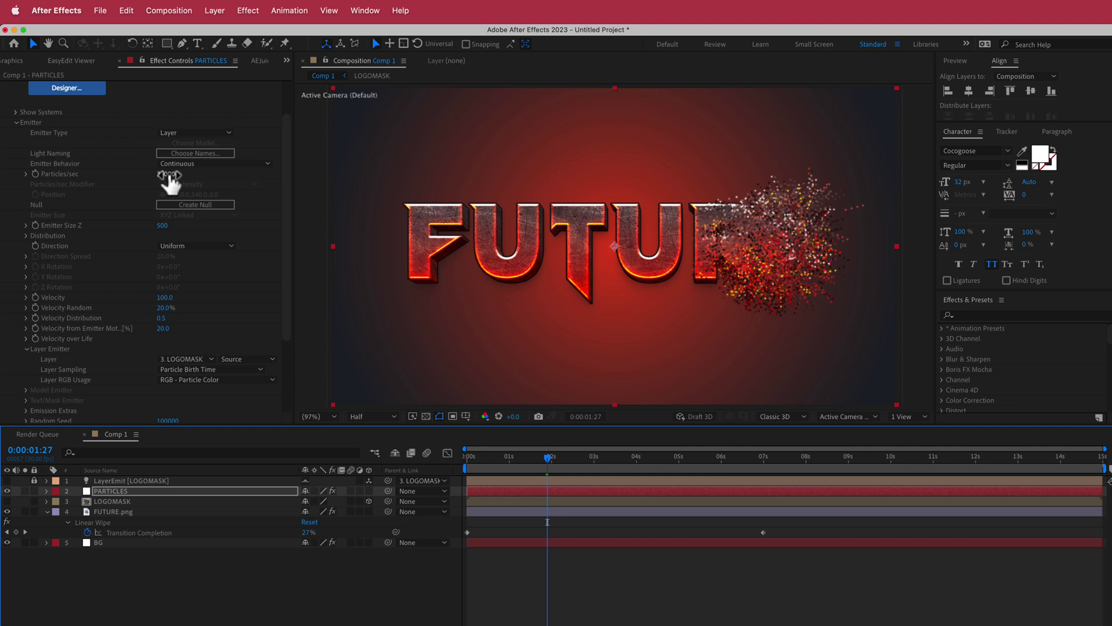
click(164, 298)
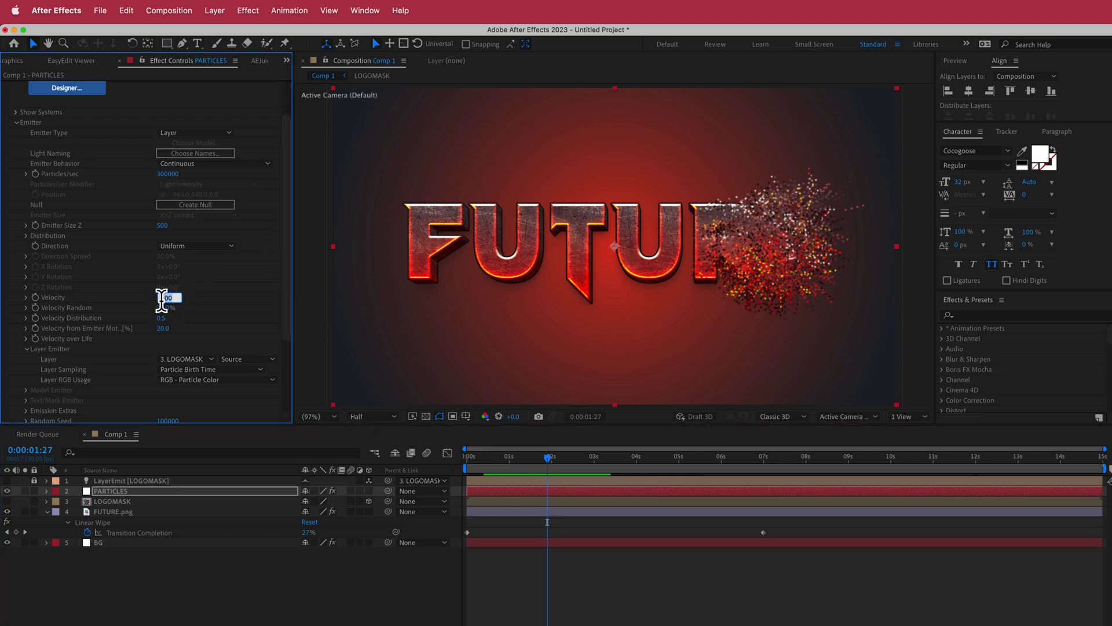
key(Return)
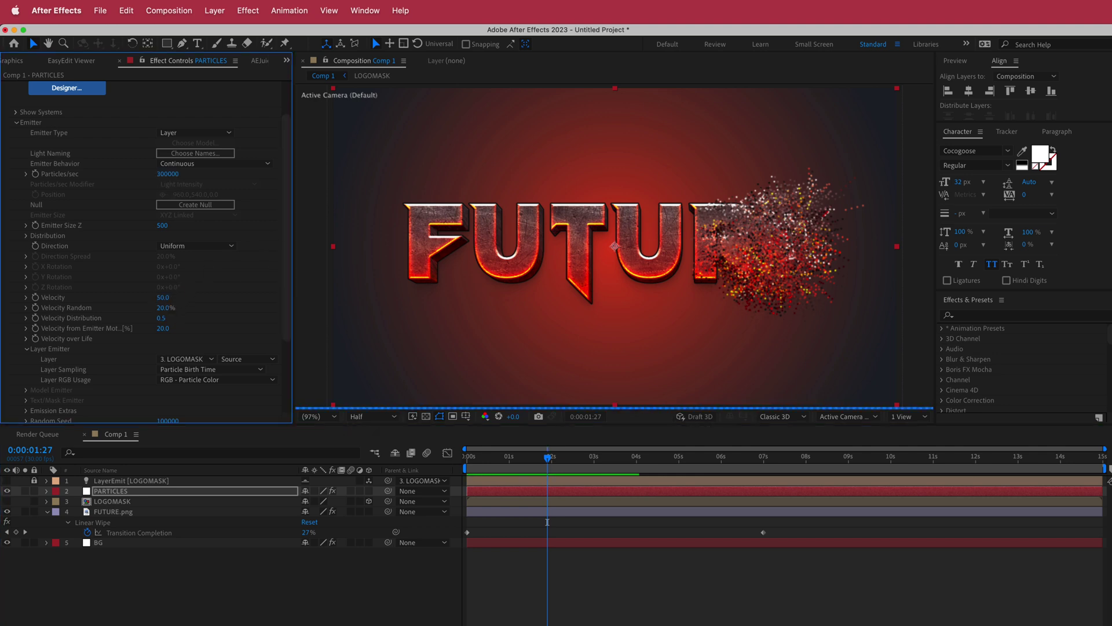
In Particular's Particle settings, set Life to 1.5 seconds and Life Random to 100%.
scroll(255, 278, down, 3)
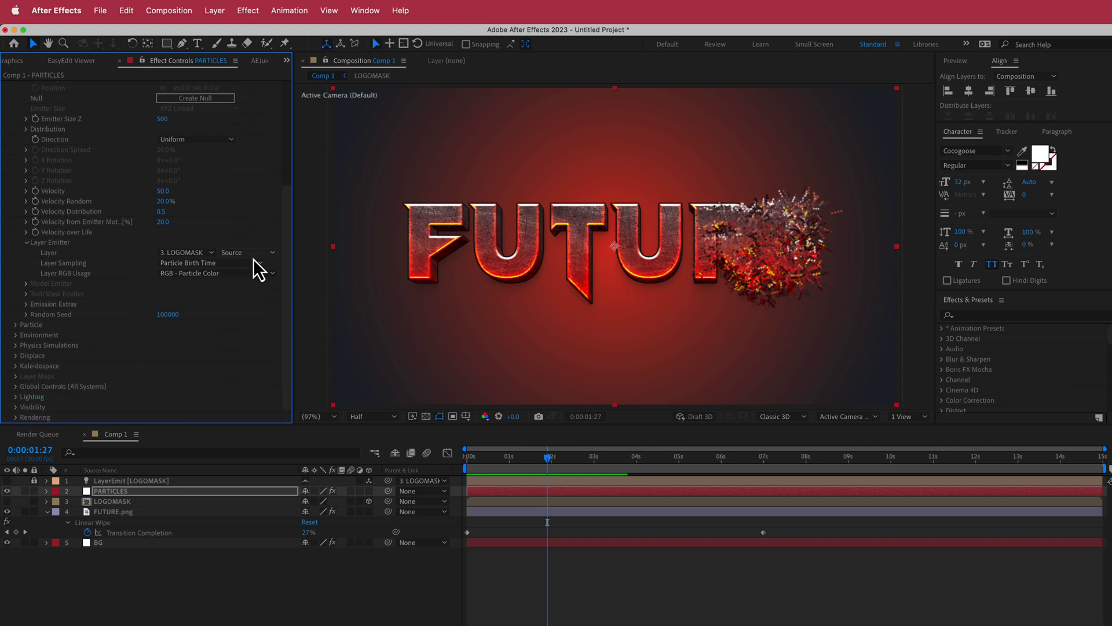
click(16, 324)
scroll(19, 333, down, 5)
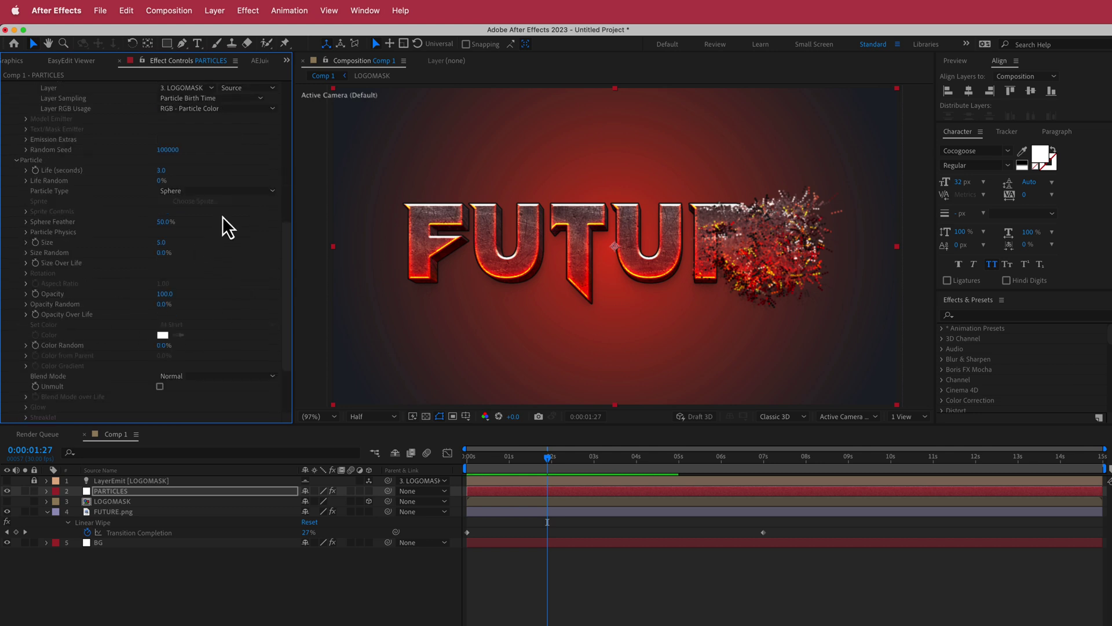
click(167, 172)
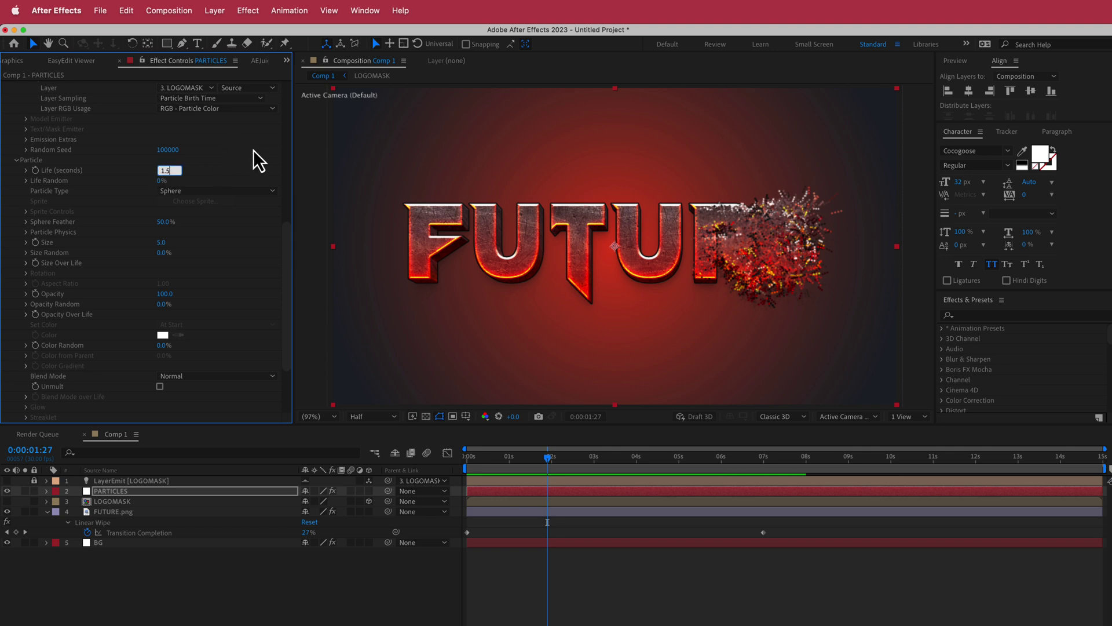
click(161, 181)
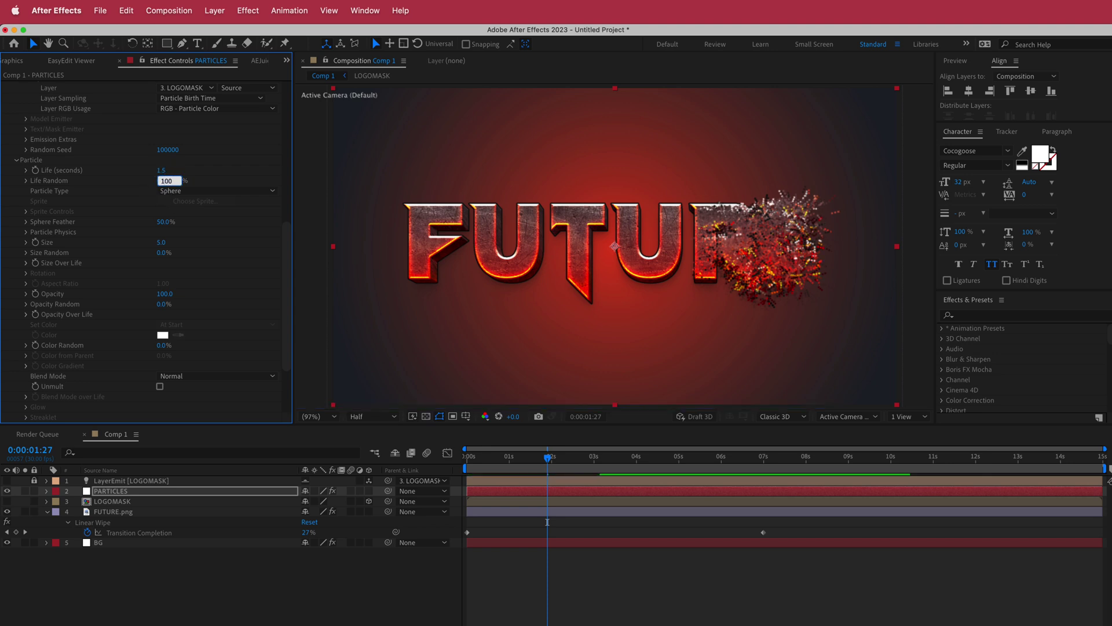
Change the Particle Type to Cloudlet and set its Cloudlet Feather to 0%.
click(181, 191)
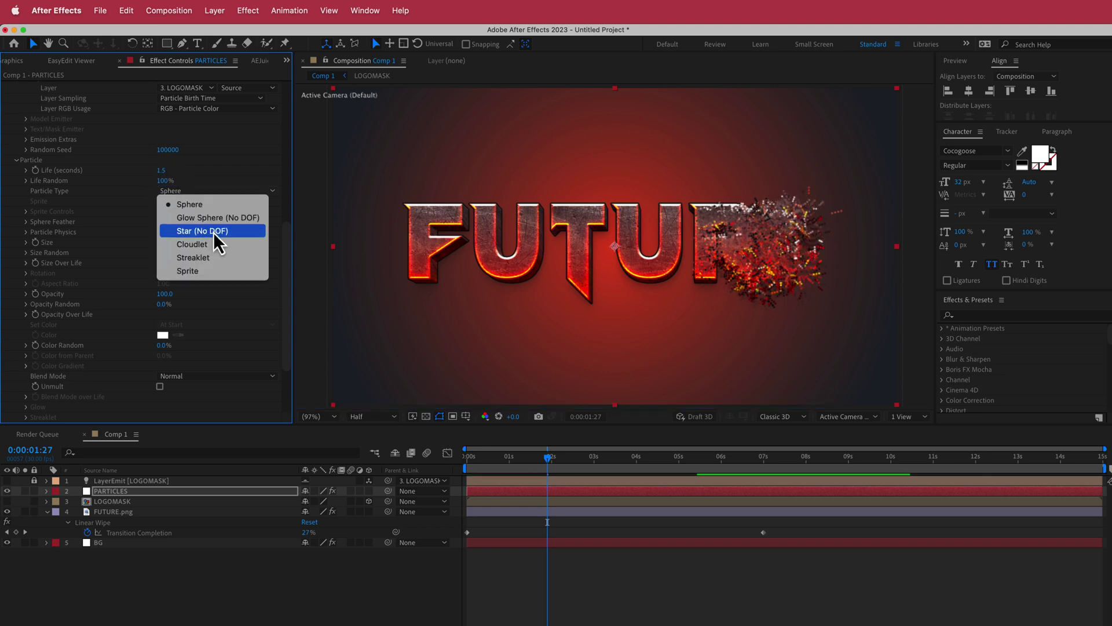
click(220, 248)
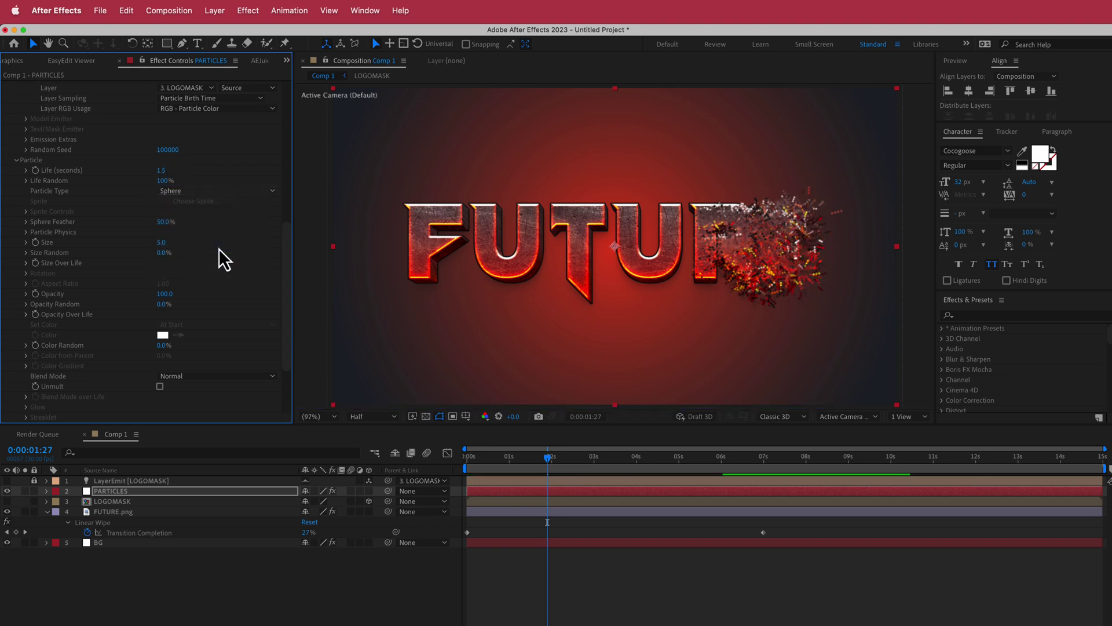
click(164, 223)
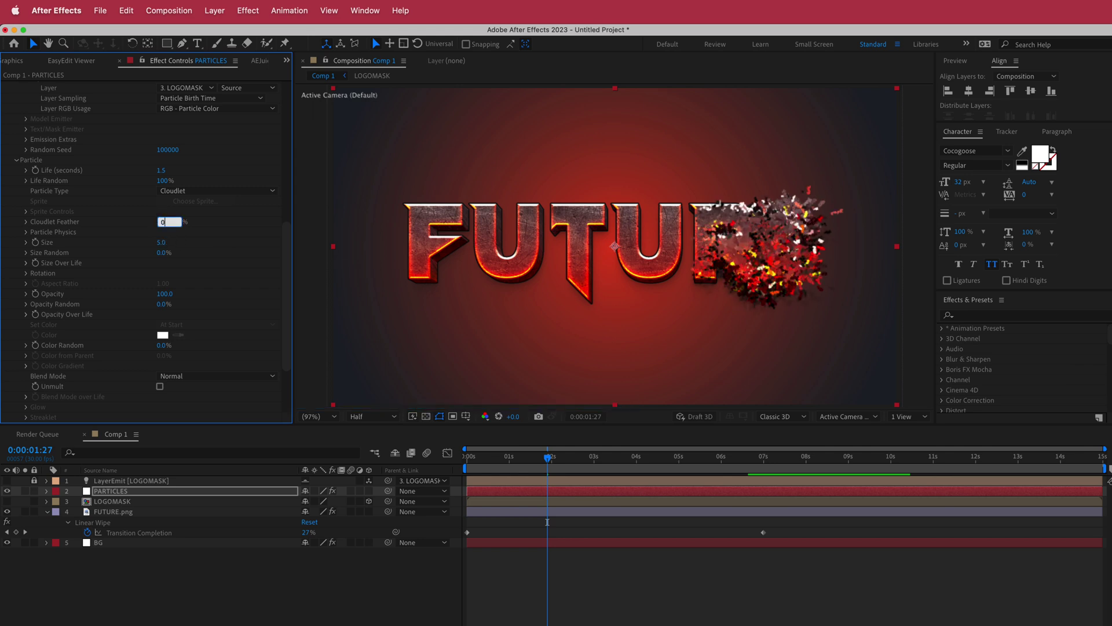
Set Size Random to 100%, apply the Linear Slope preset to Size Over Life, and preview around 2 to 3 seconds.
drag(164, 253, 253, 255)
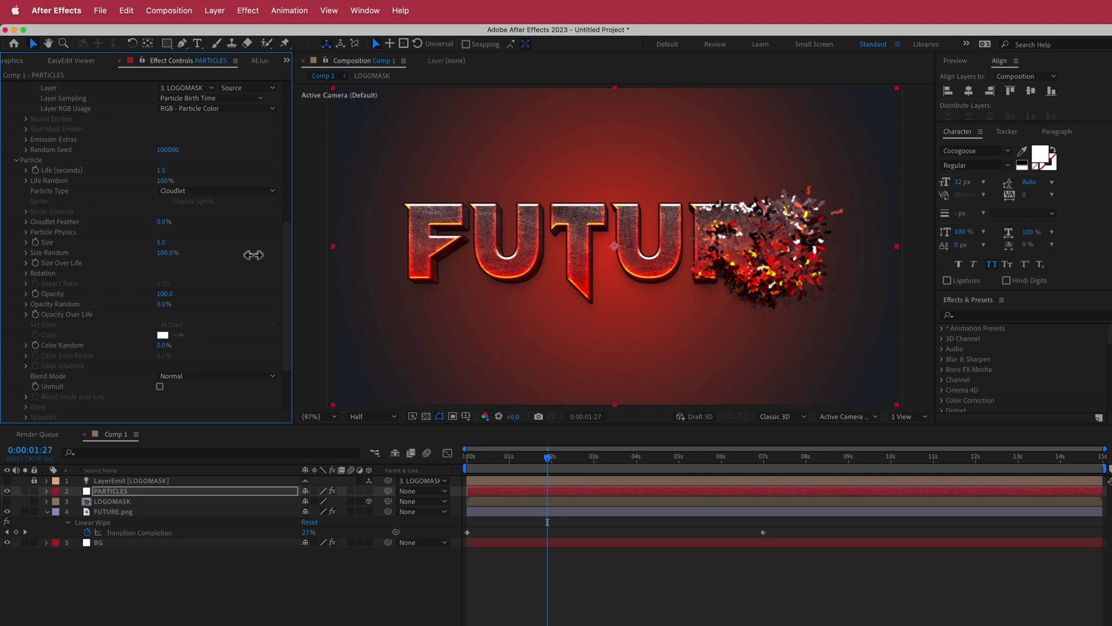
click(27, 264)
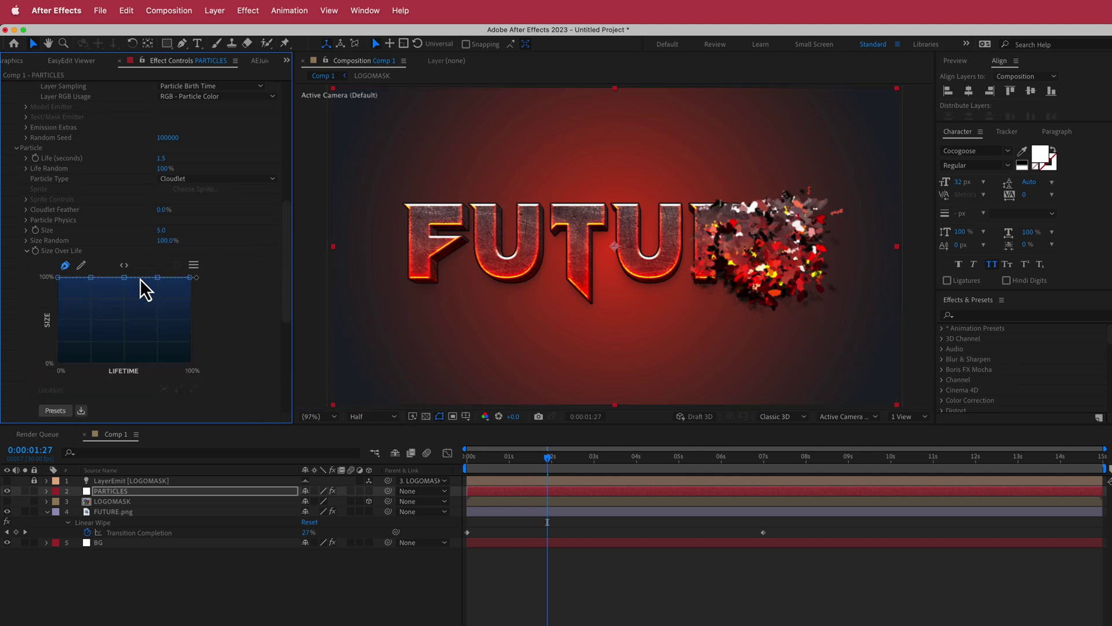
click(55, 410)
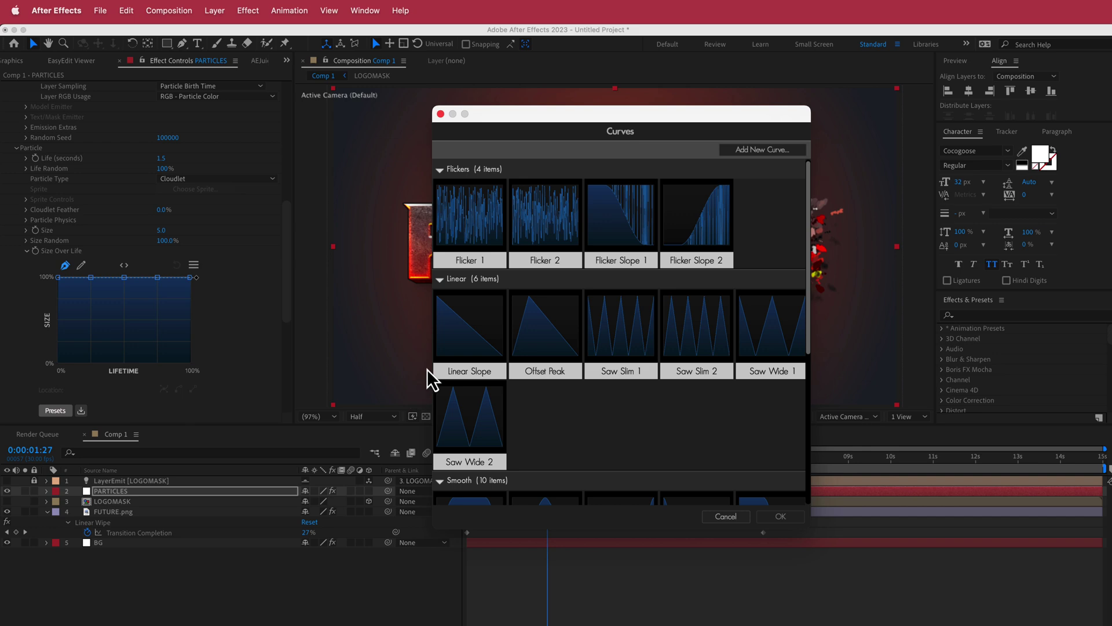
click(467, 354)
click(779, 517)
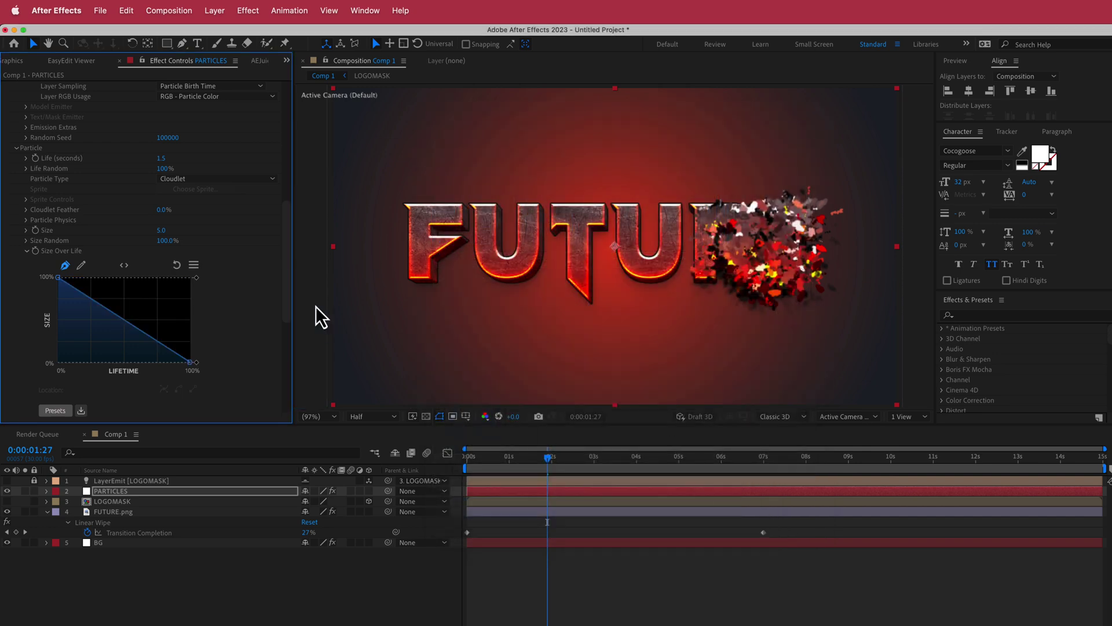
click(566, 457)
mouse_move(568, 459)
mouse_down()
mouse_move(659, 459)
mouse_move(572, 459)
mouse_move(589, 459)
mouse_up()
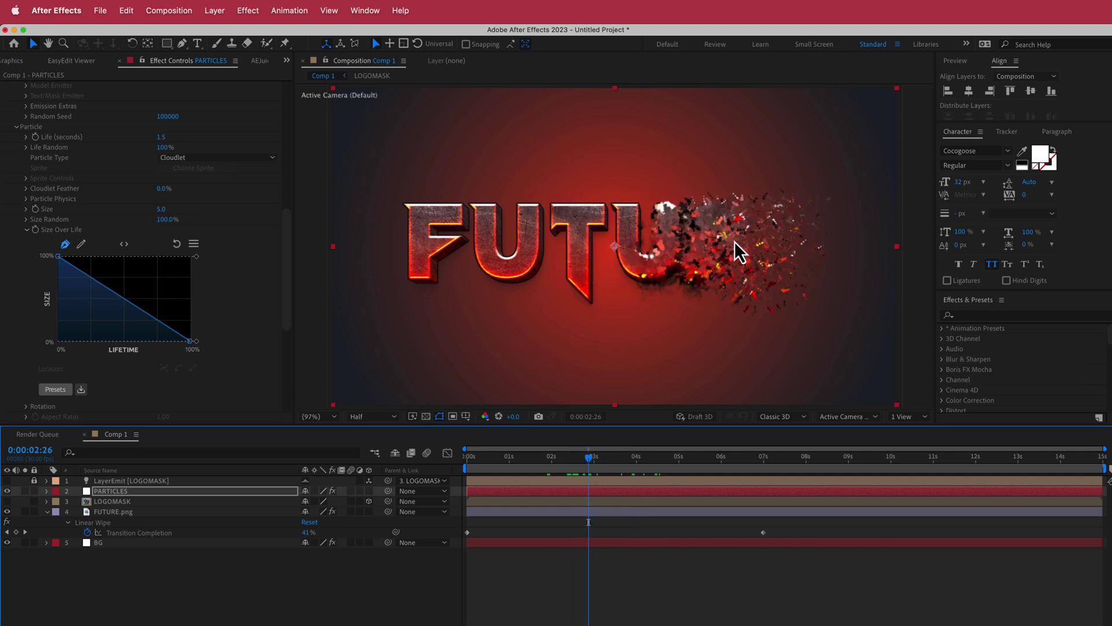
drag(593, 461, 563, 464)
Apply the Linear Slope curve preset to the particles' Opacity Over Life.
scroll(249, 166, down, 5)
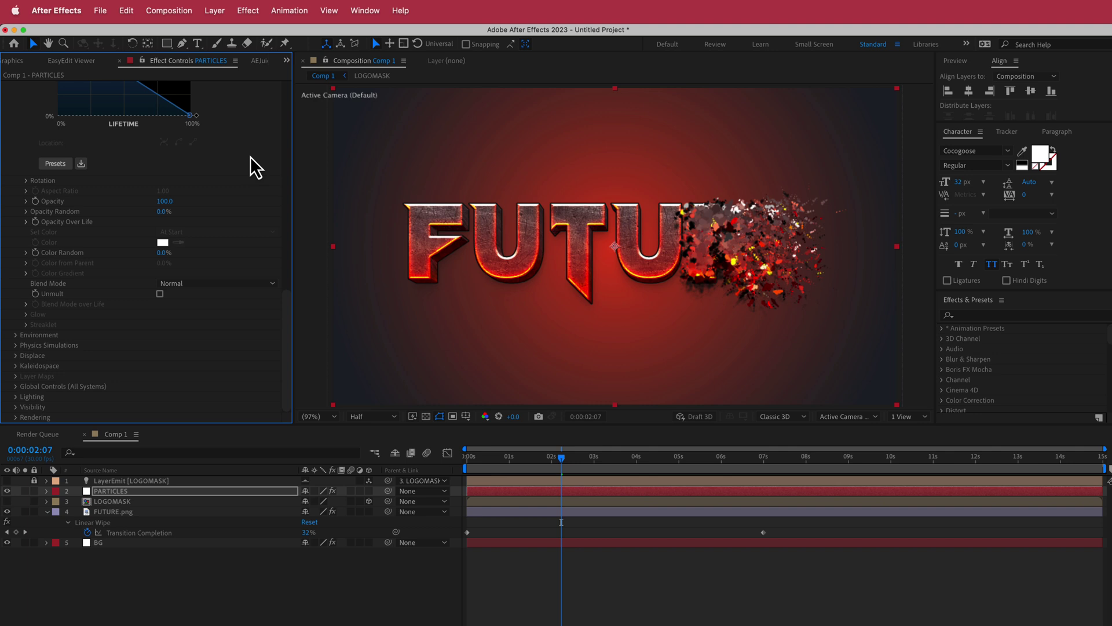
click(26, 222)
click(55, 382)
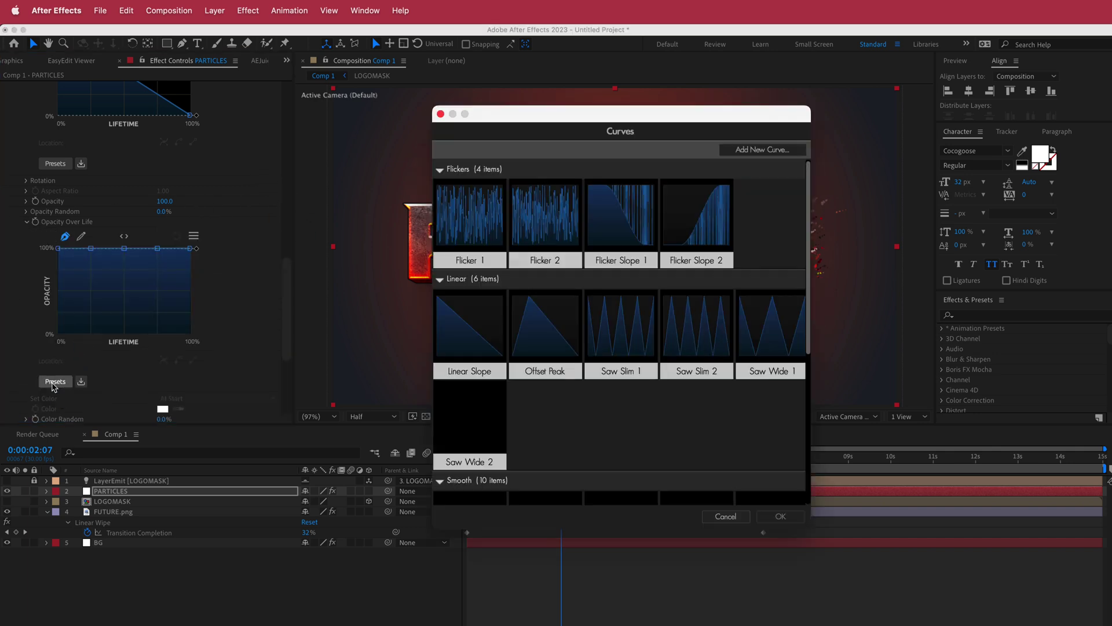
click(439, 339)
click(779, 518)
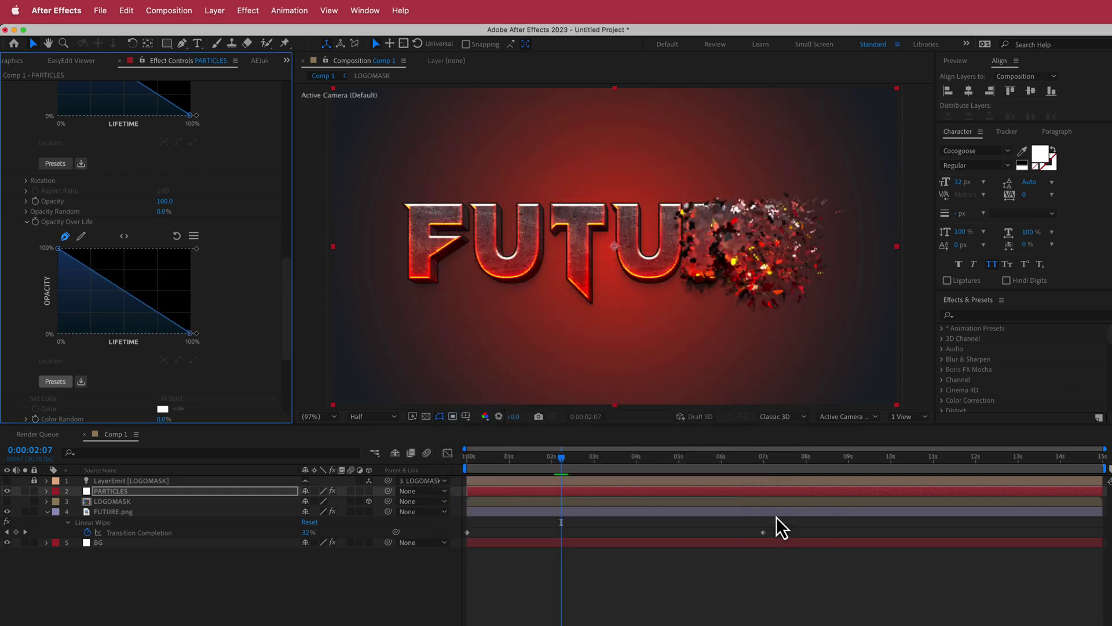
In the Environment's Air Turbulence settings, set Affect Position to 200 and Move with Wind to 20%.
scroll(130, 290, down, 5)
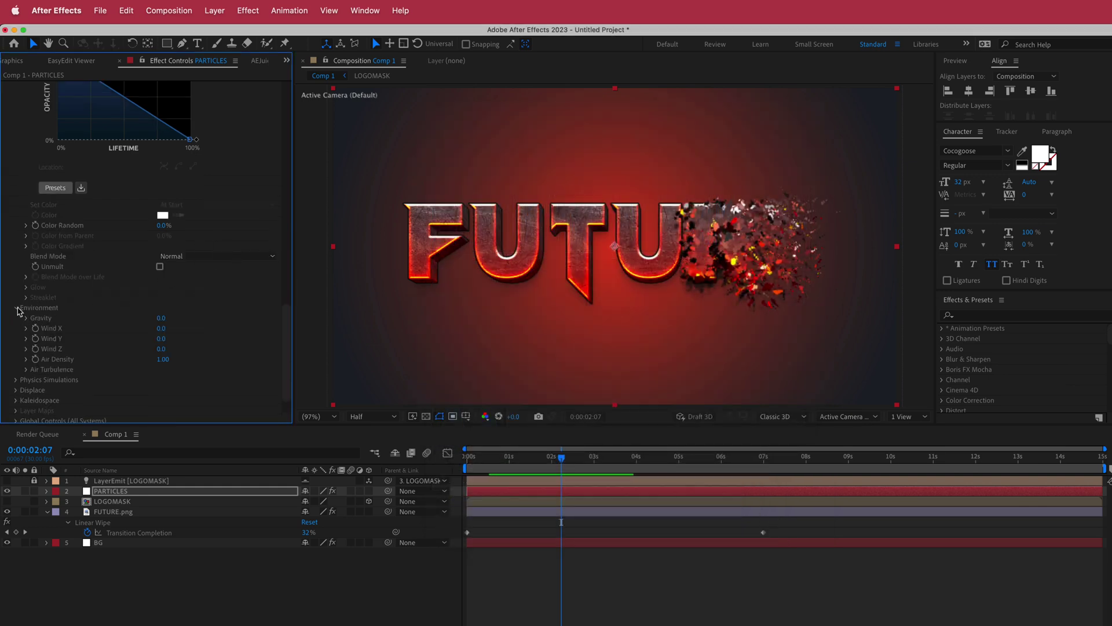
click(26, 360)
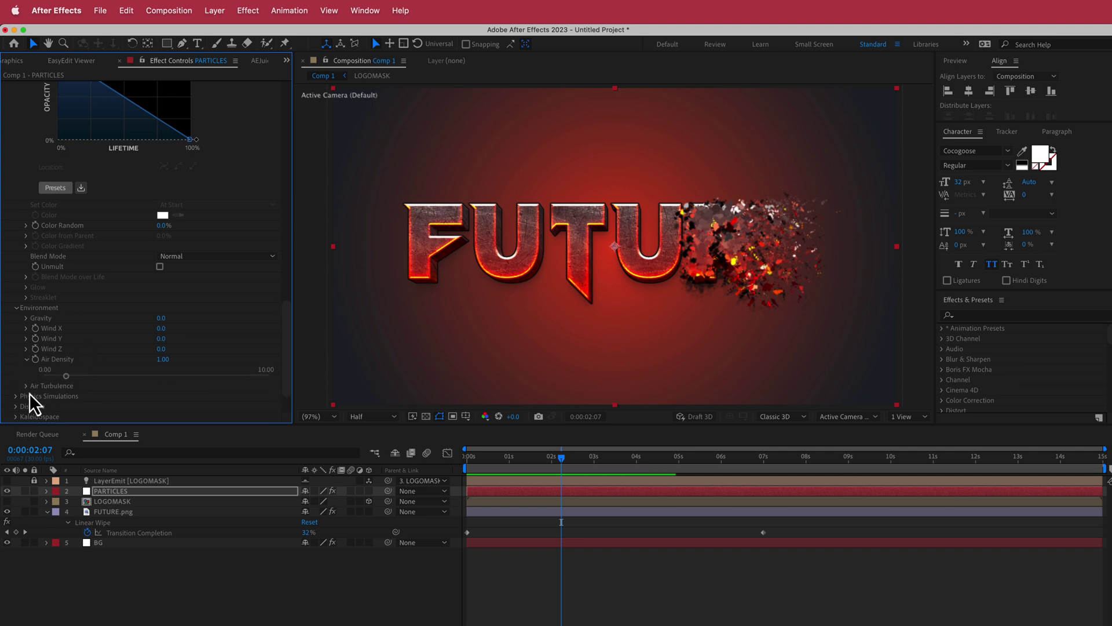
click(26, 386)
scroll(228, 293, down, 5)
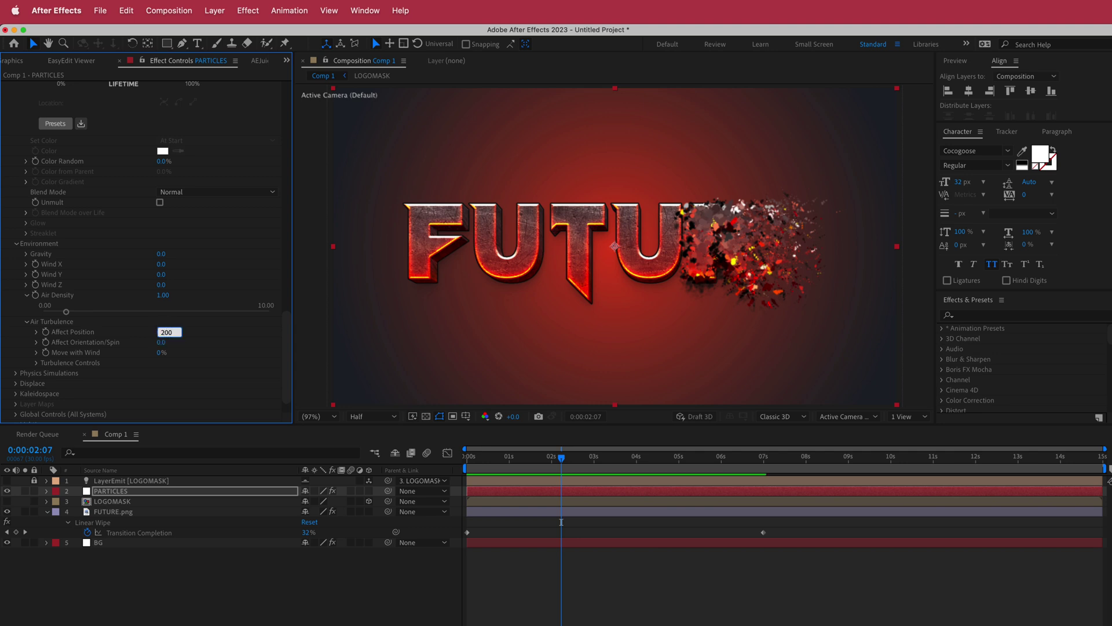
click(36, 362)
scroll(162, 293, down, 3)
click(161, 287)
text(20)
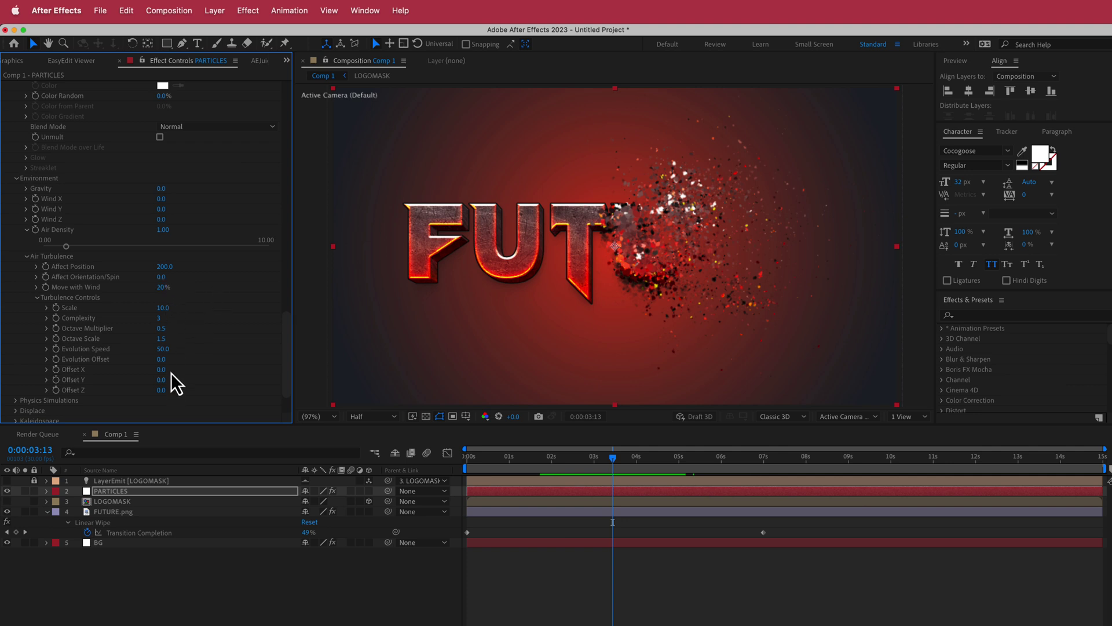
Set Motion Blur to On in Particular's Rendering settings.
scroll(291, 342, down, 2)
scroll(292, 351, down, 1)
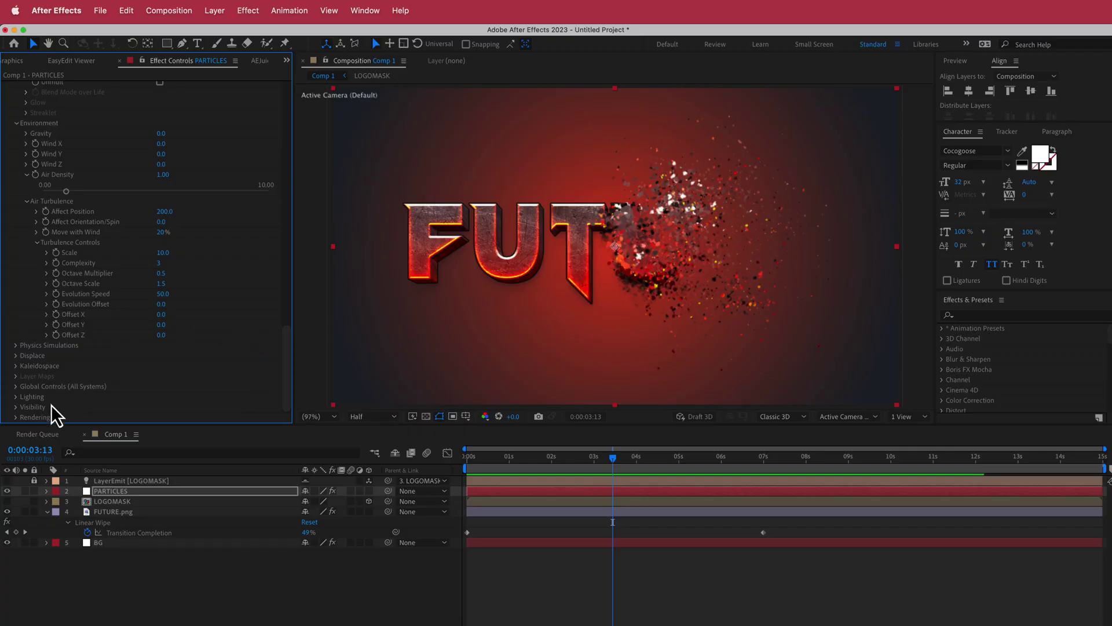
click(15, 417)
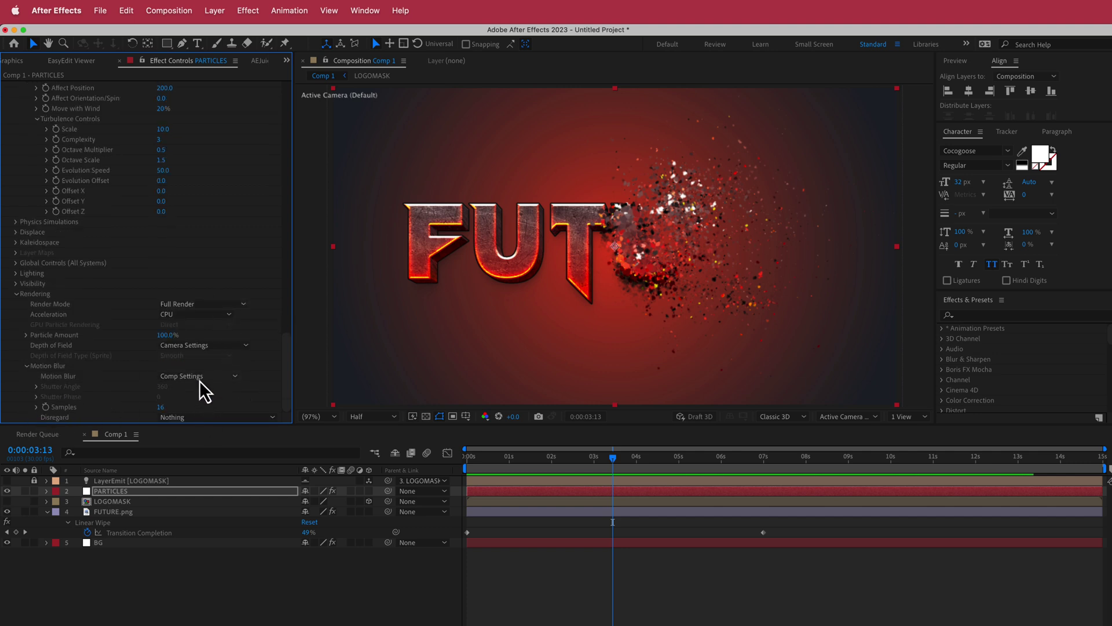
click(200, 382)
click(200, 417)
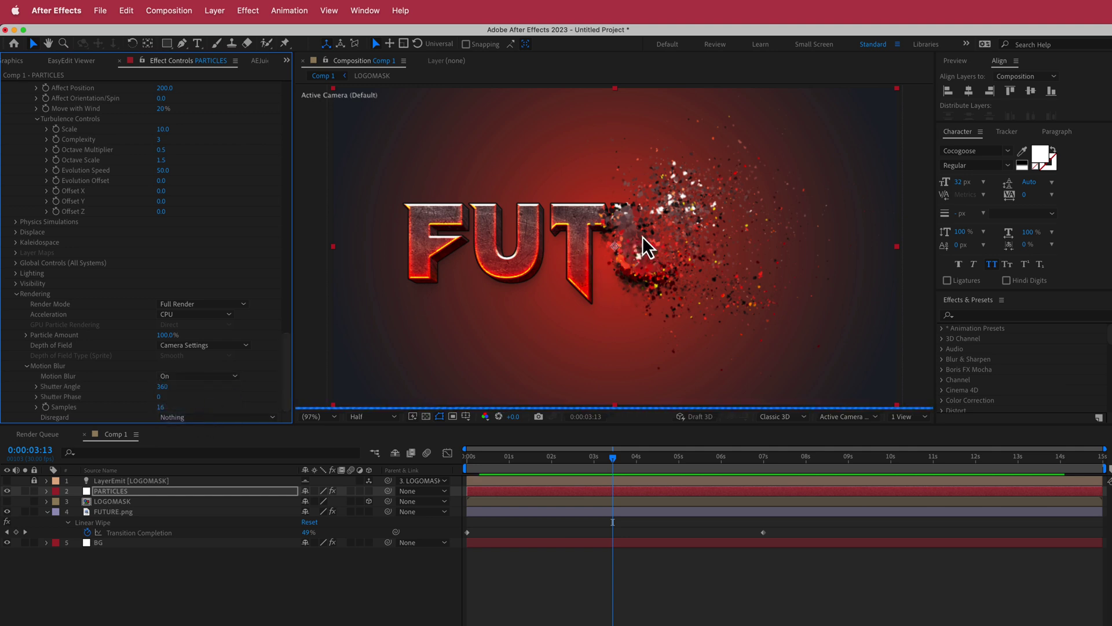
Inside the LOGOMASK composition, adjust the timing of the FUTURE.png layer's last Mask Path keyframe around 7 seconds and return to Comp 1.
click(115, 501)
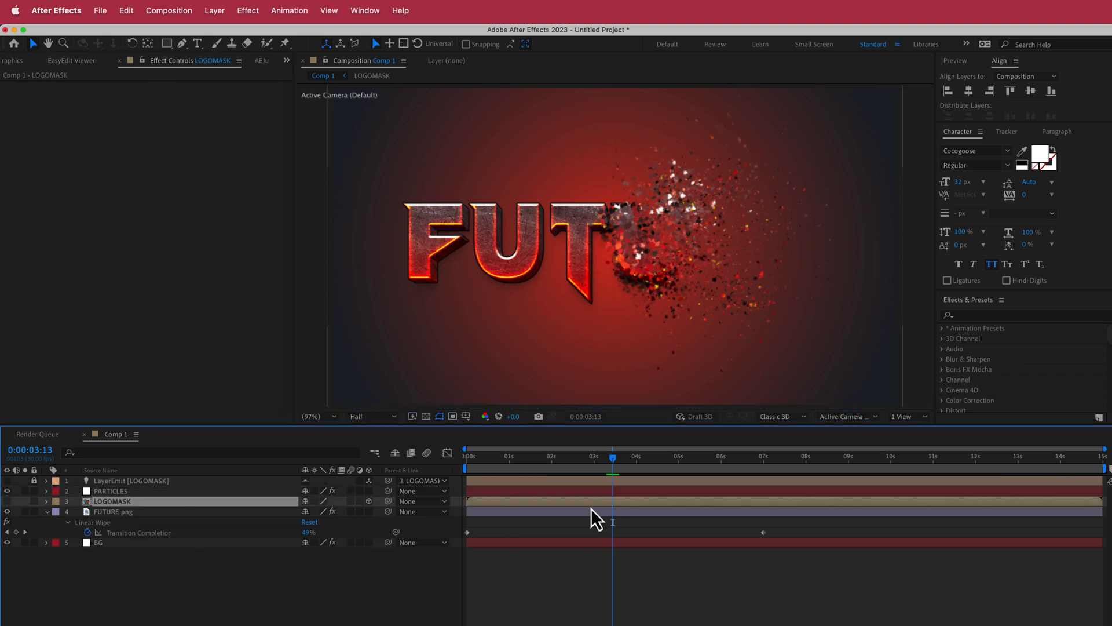
mouse_move(612, 459)
mouse_down()
mouse_move(565, 458)
mouse_move(613, 458)
mouse_up()
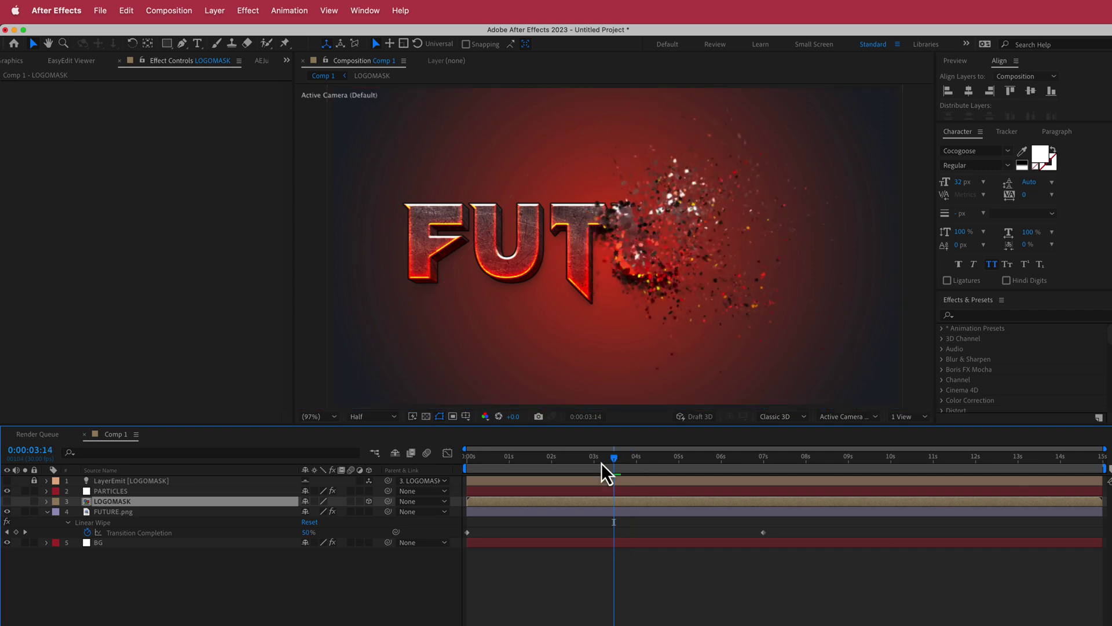
double_click(116, 502)
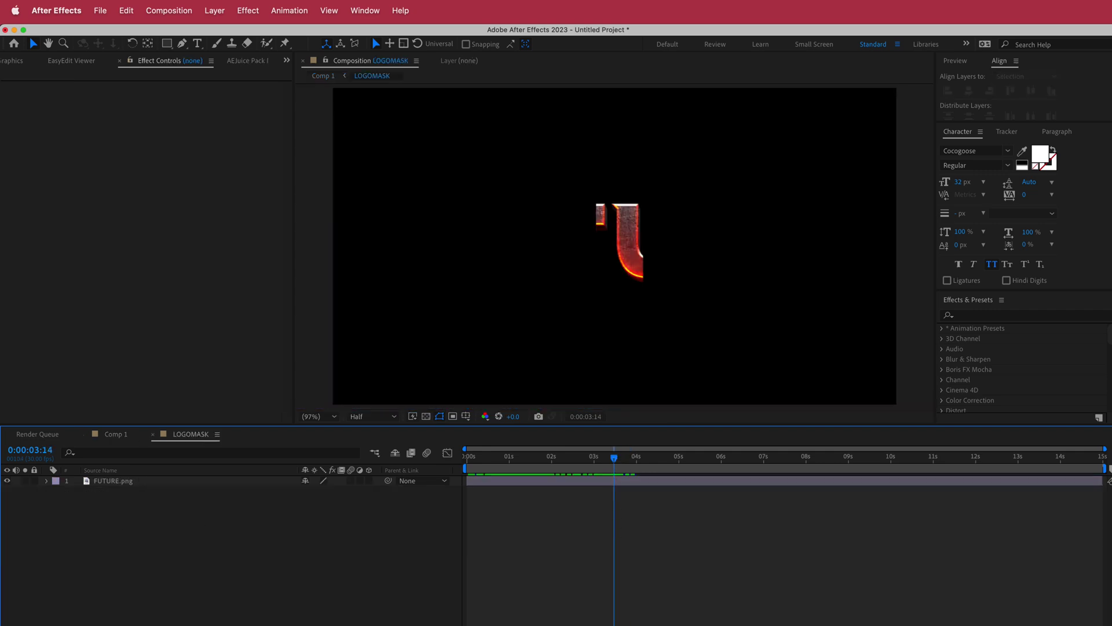
click(137, 480)
key(m)
click(763, 501)
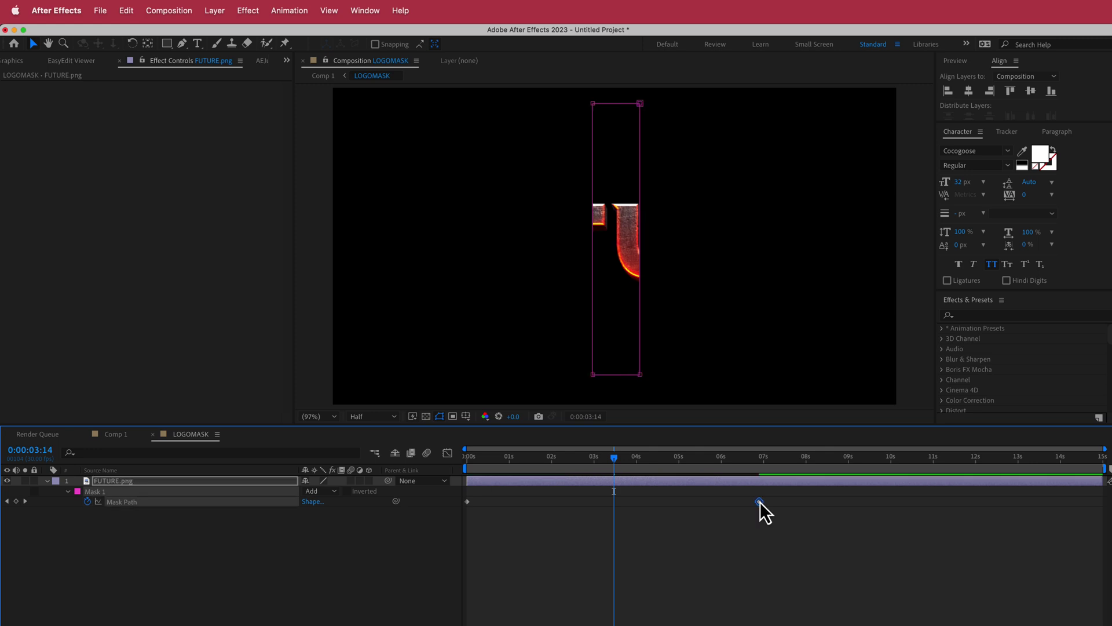
drag(762, 503, 772, 504)
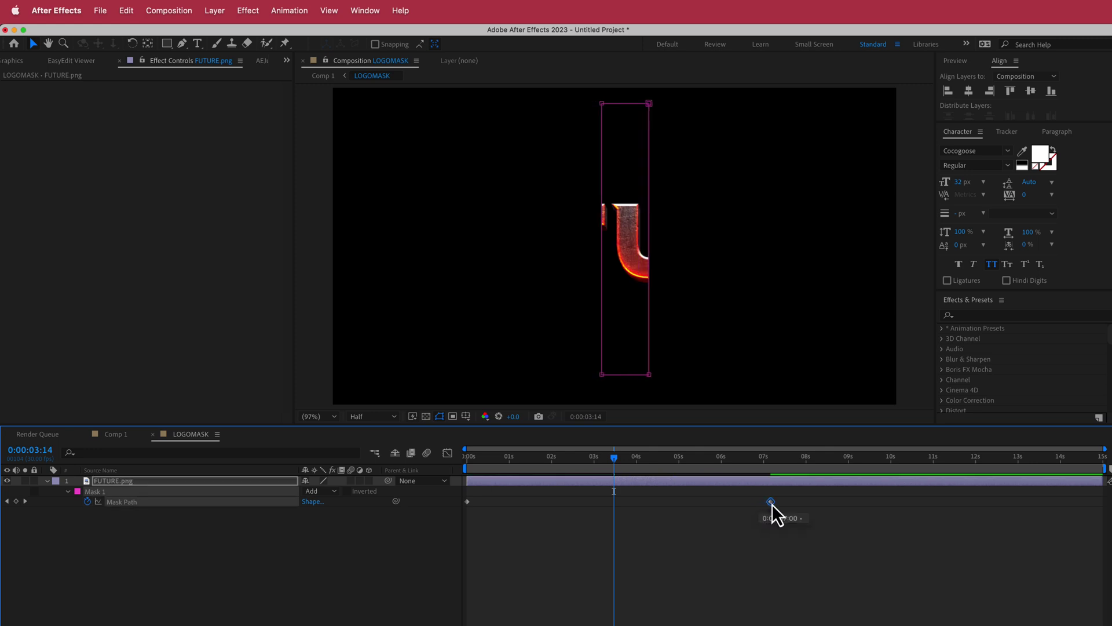
click(153, 436)
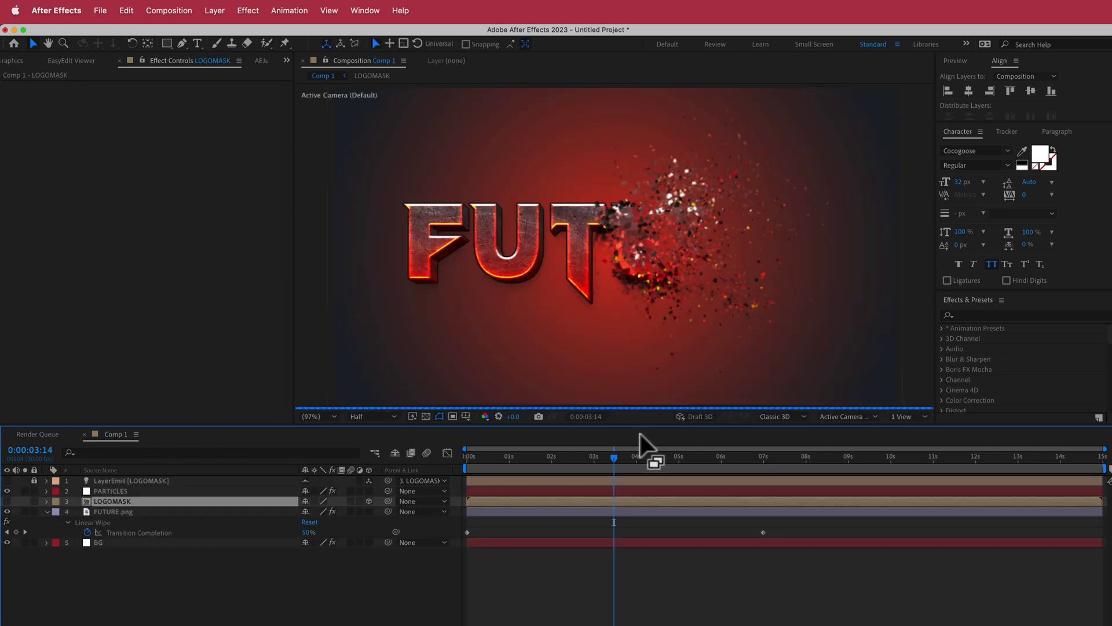
Duplicate the PARTICLES layer and place the copy beneath the FUTURE.png layer, just above BG.
drag(622, 457, 585, 457)
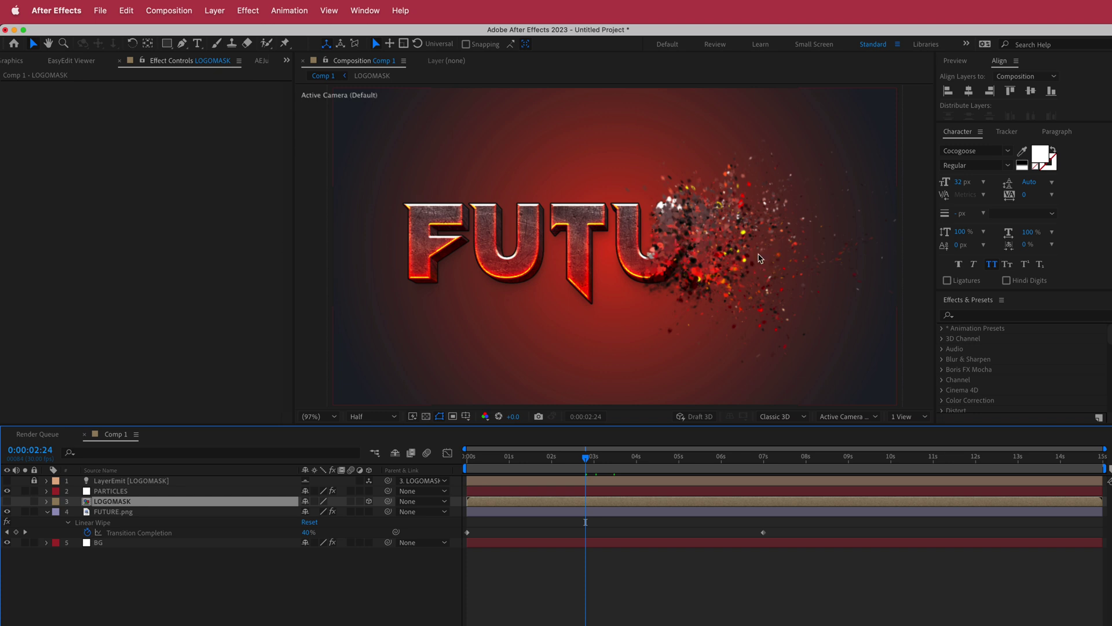
click(110, 492)
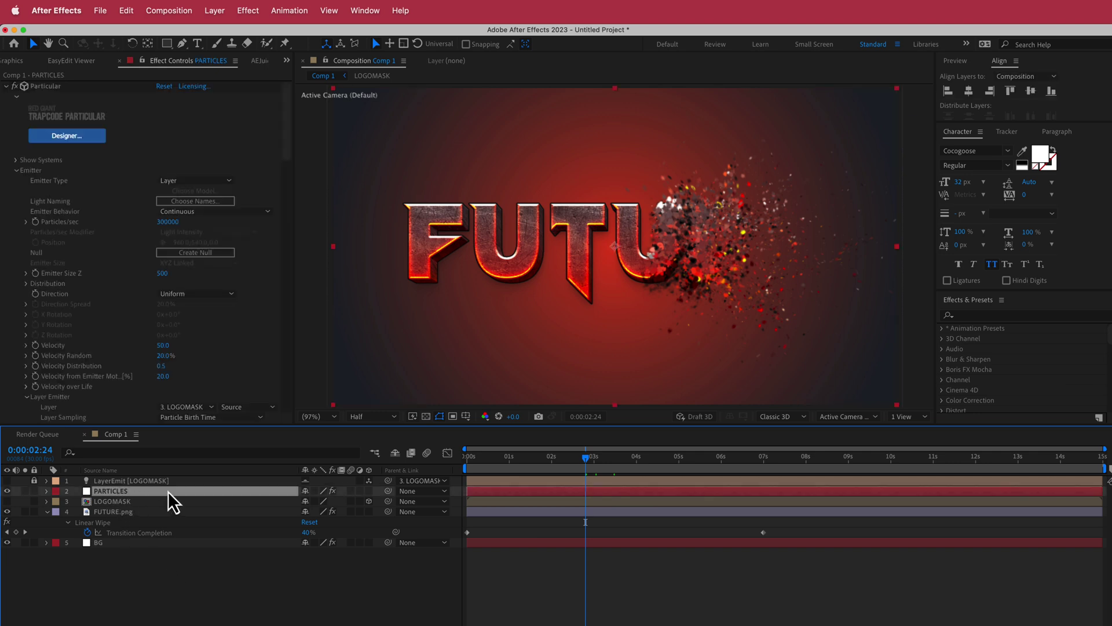
key(ctrl+d)
drag(142, 522, 140, 534)
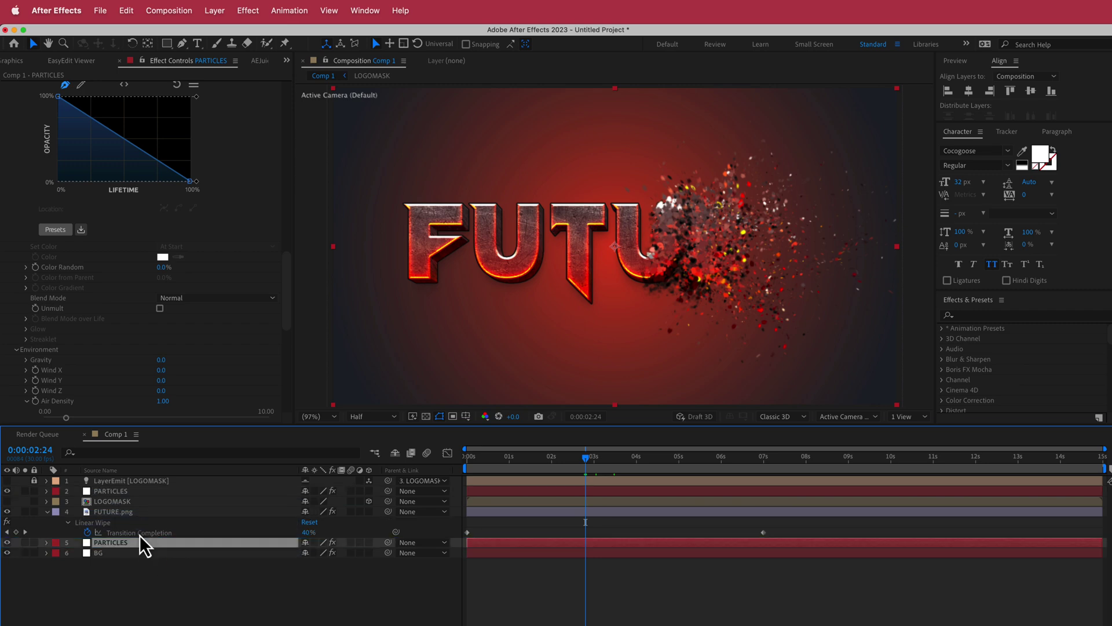
In the lower PARTICLES layer's Particular Emitter settings, set Particles/sec to 100000 and Velocity to 500, and preview around 2 seconds.
drag(289, 285, 294, 109)
click(167, 222)
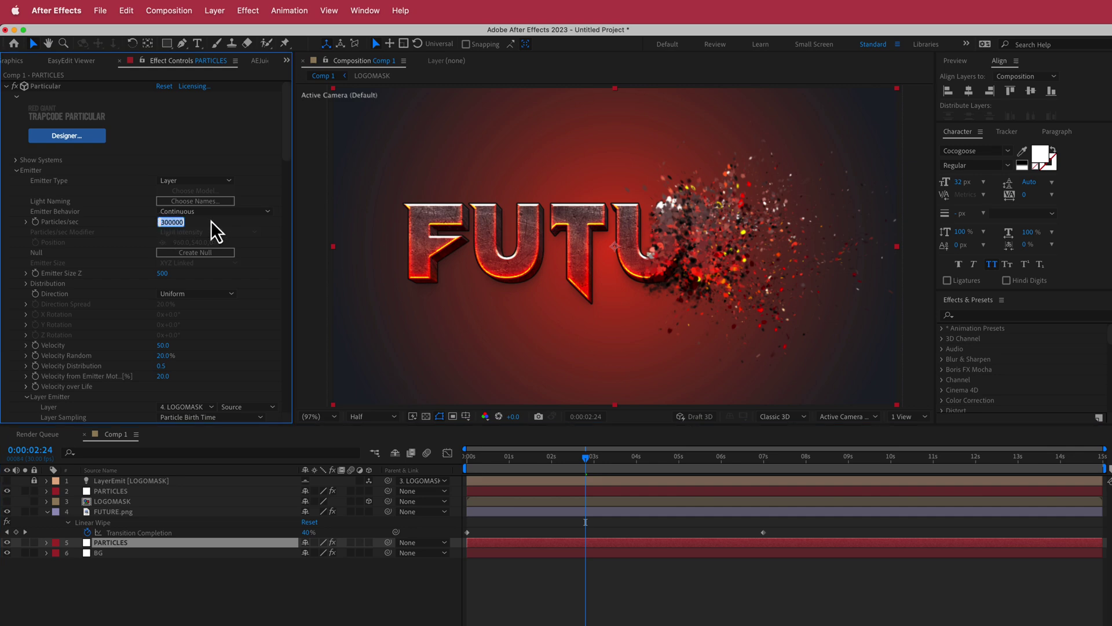
text(100000)
key(Return)
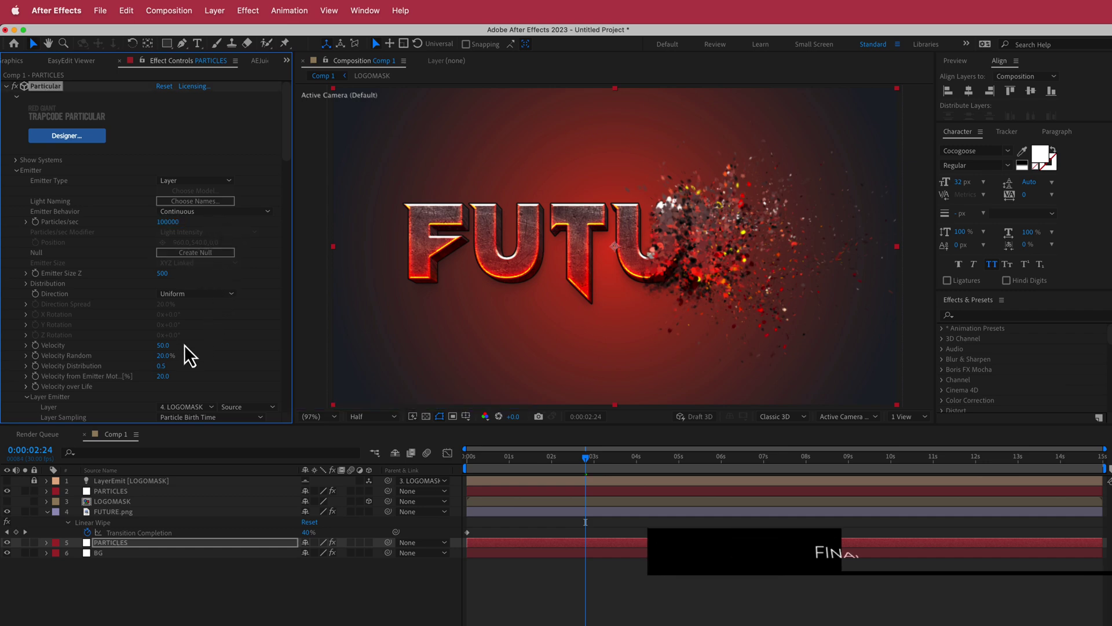
click(163, 345)
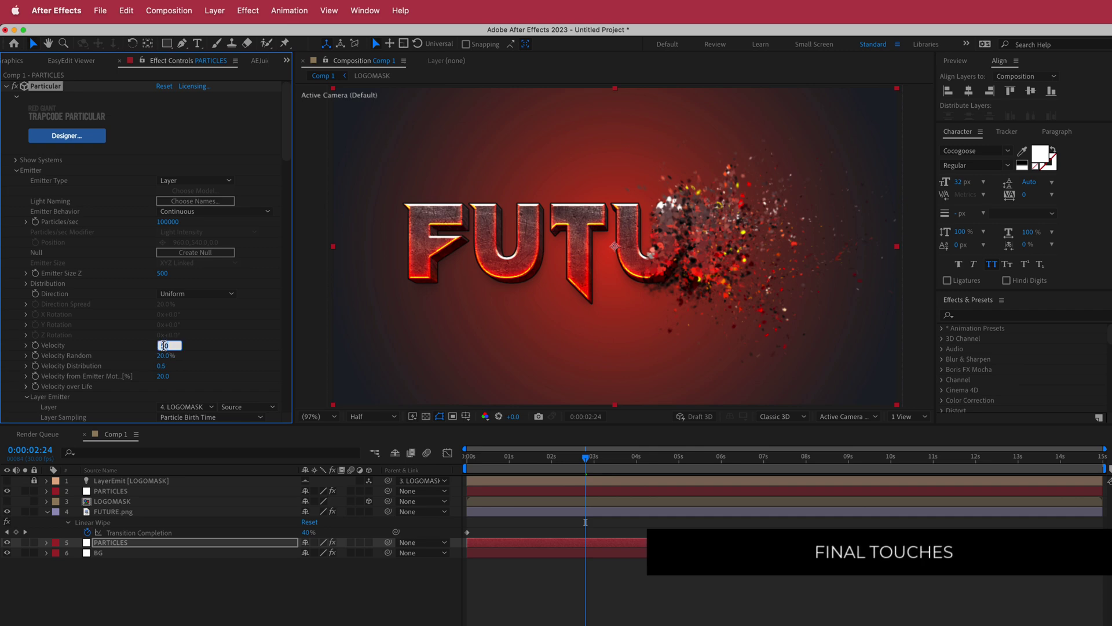
text(500)
key(Return)
click(557, 458)
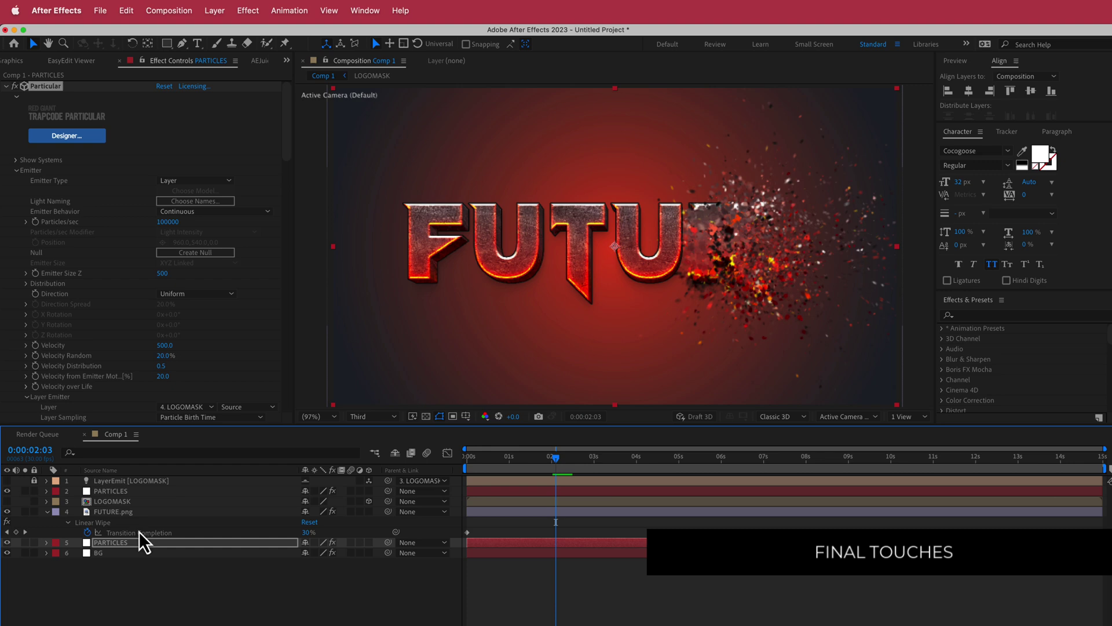
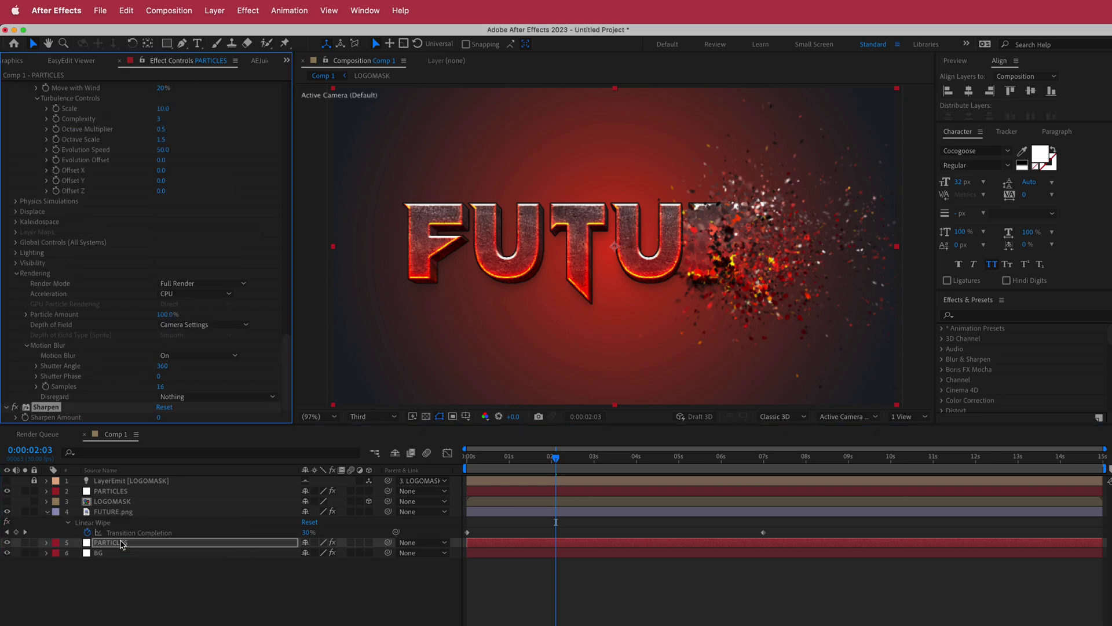
Set the Sharpen Amount to 3 in the lower PARTICLES layer's Sharpen effect.
click(159, 417)
text(3)
key(Return)
key(End)
key(w)
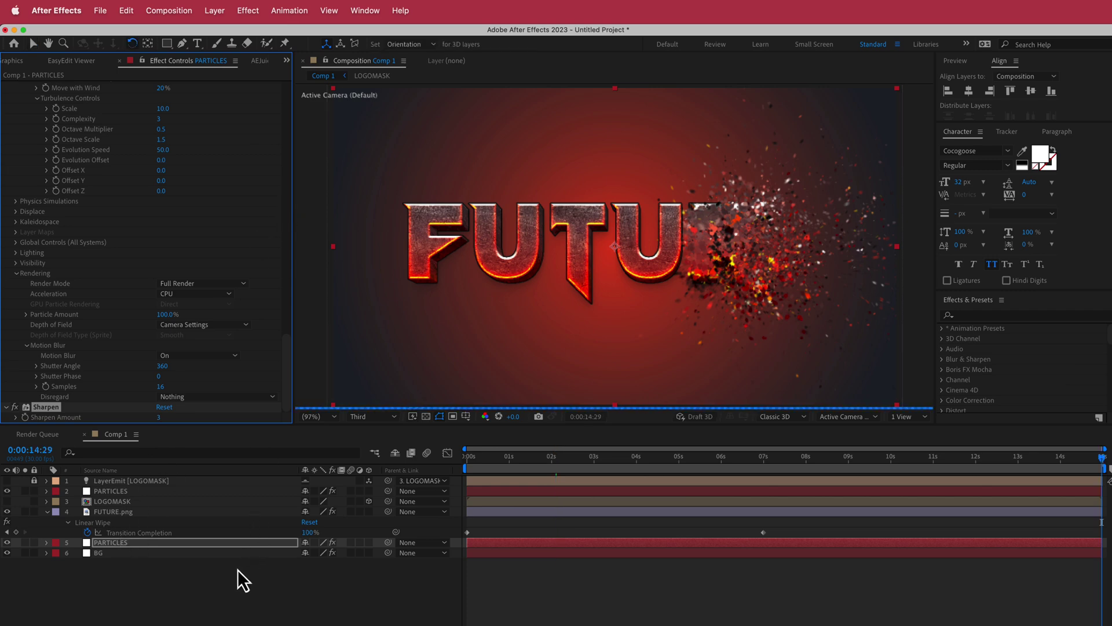
click(238, 569)
Apply the Glow effect to the lower PARTICLES layer.
click(145, 543)
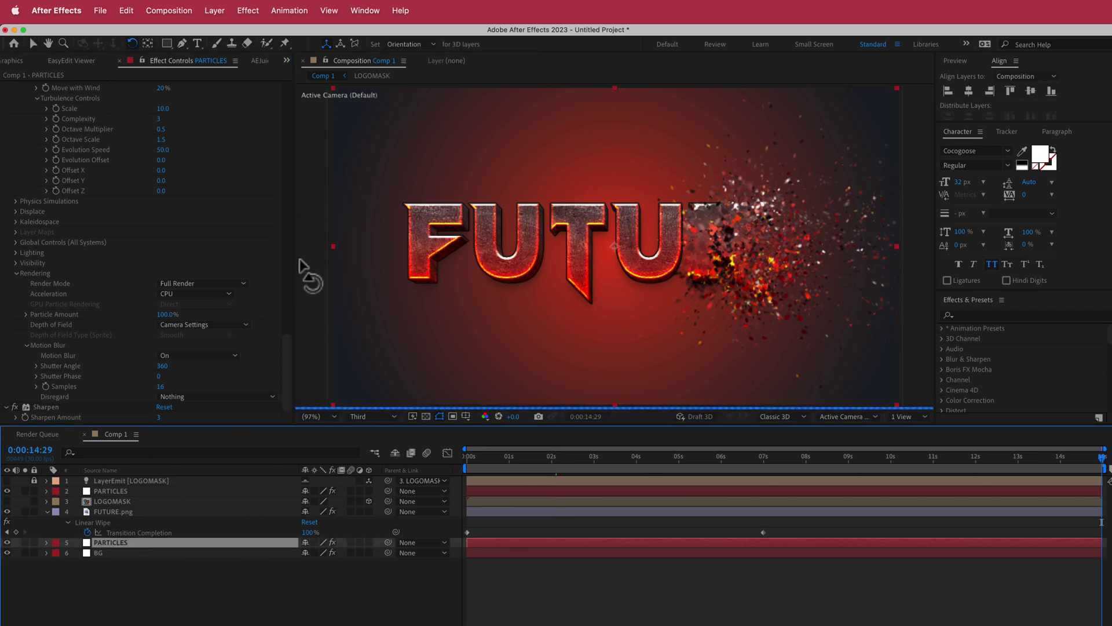
key(ctrl+space)
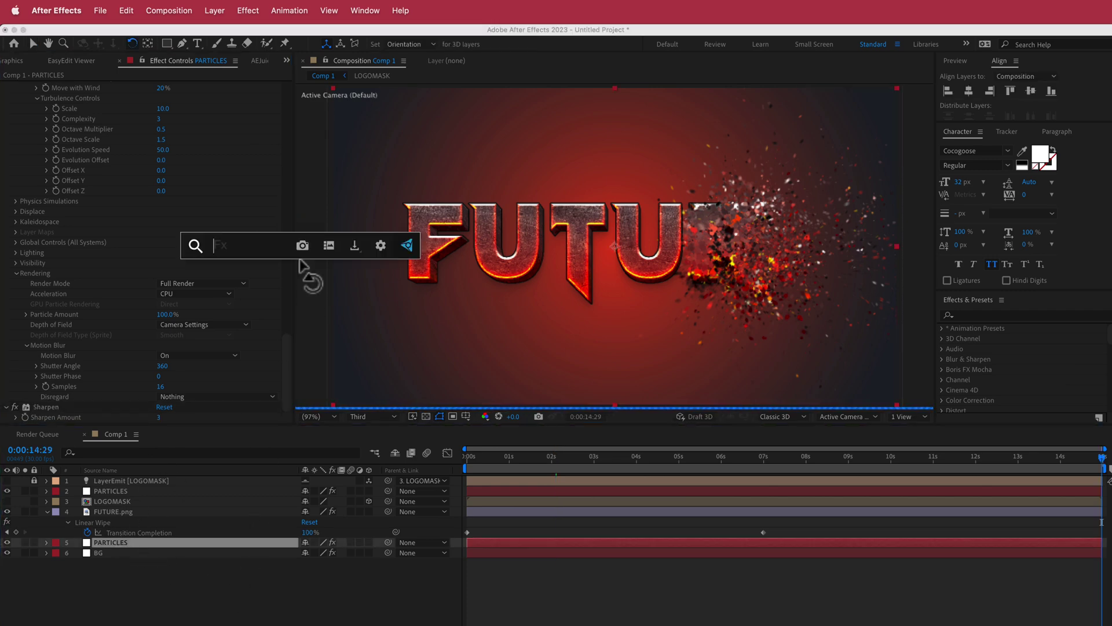
text(glow)
key(Return)
key(v)
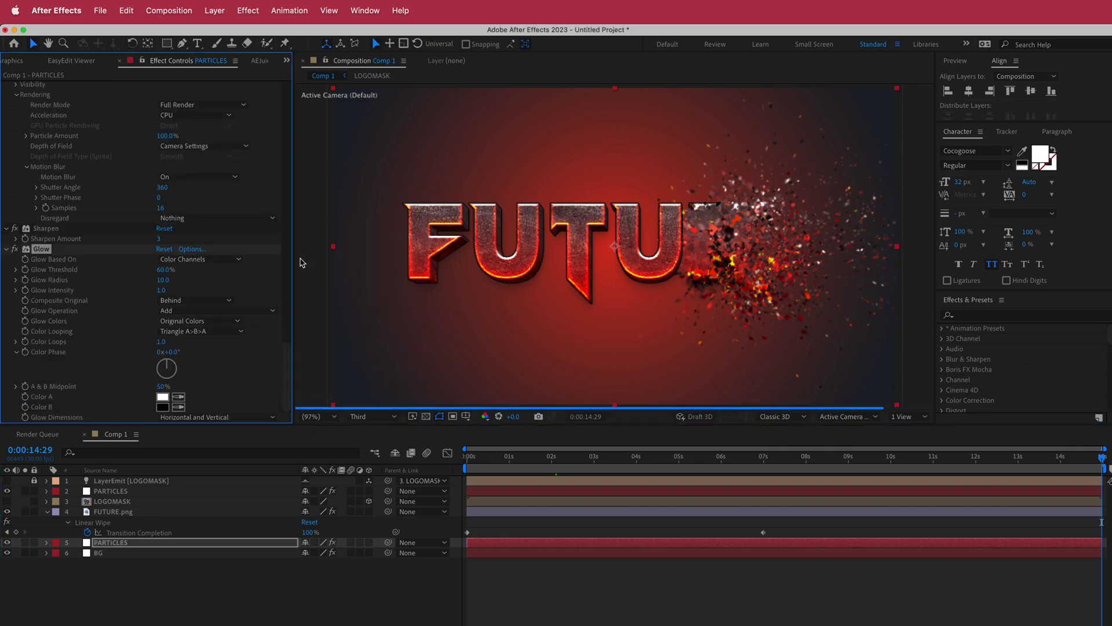
Set the lower PARTICLES layer's Glow Threshold to 80%, Glow Radius to 60 and Glow Intensity to 1.5.
click(164, 271)
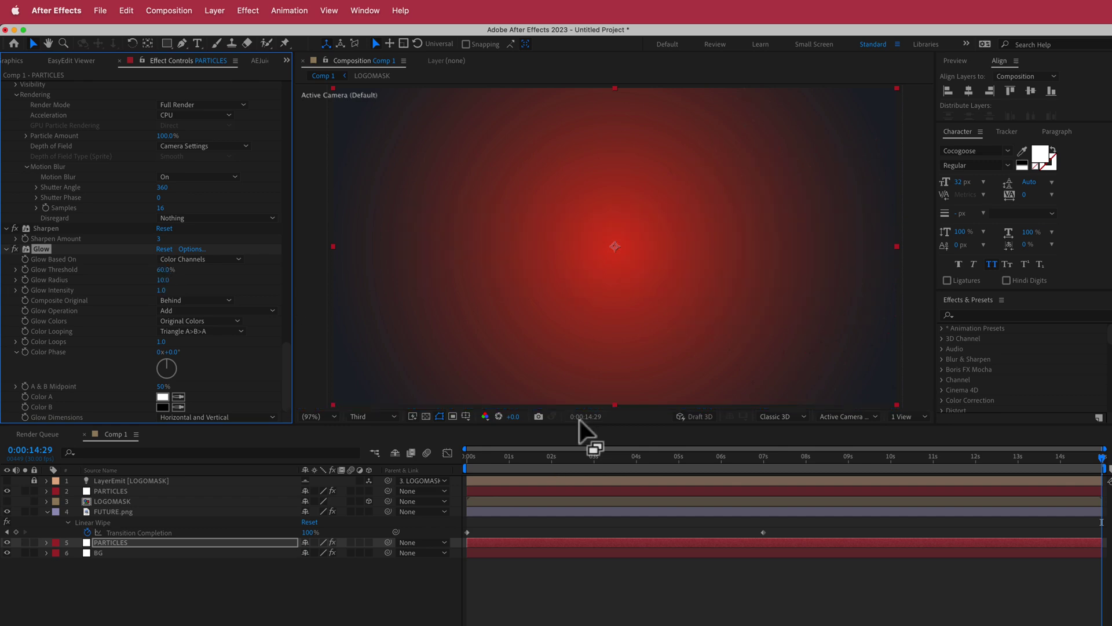
click(573, 456)
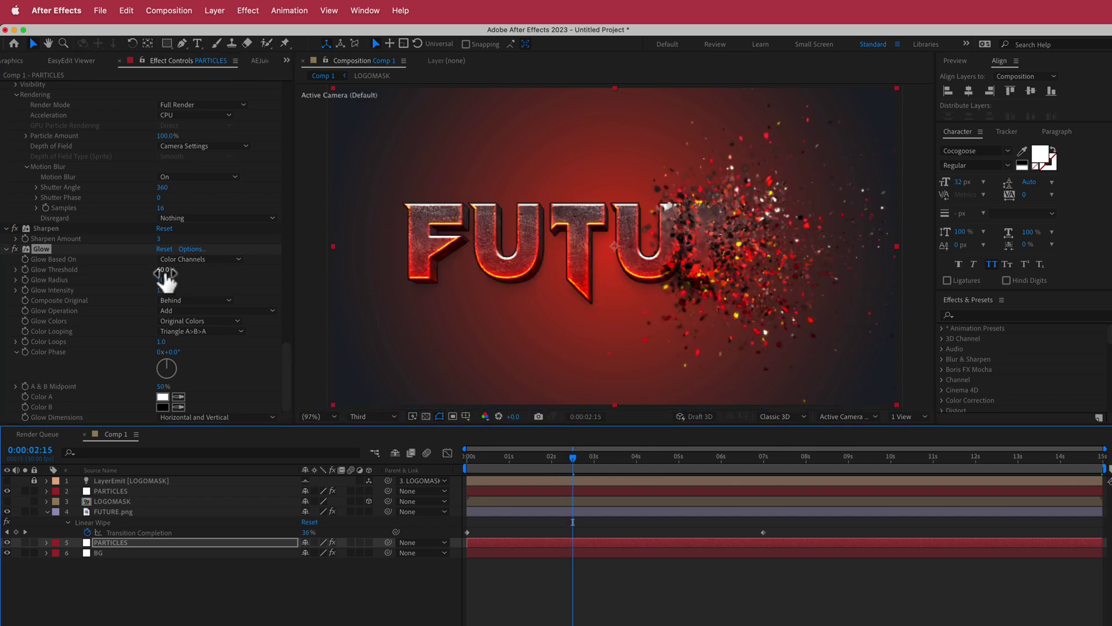
click(165, 270)
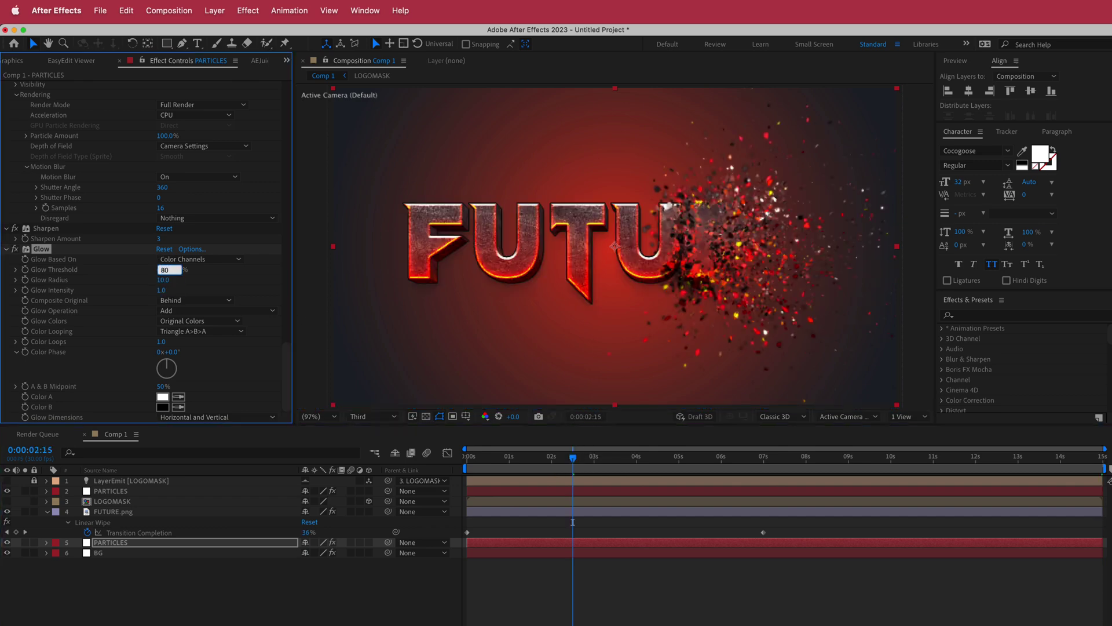
click(163, 280)
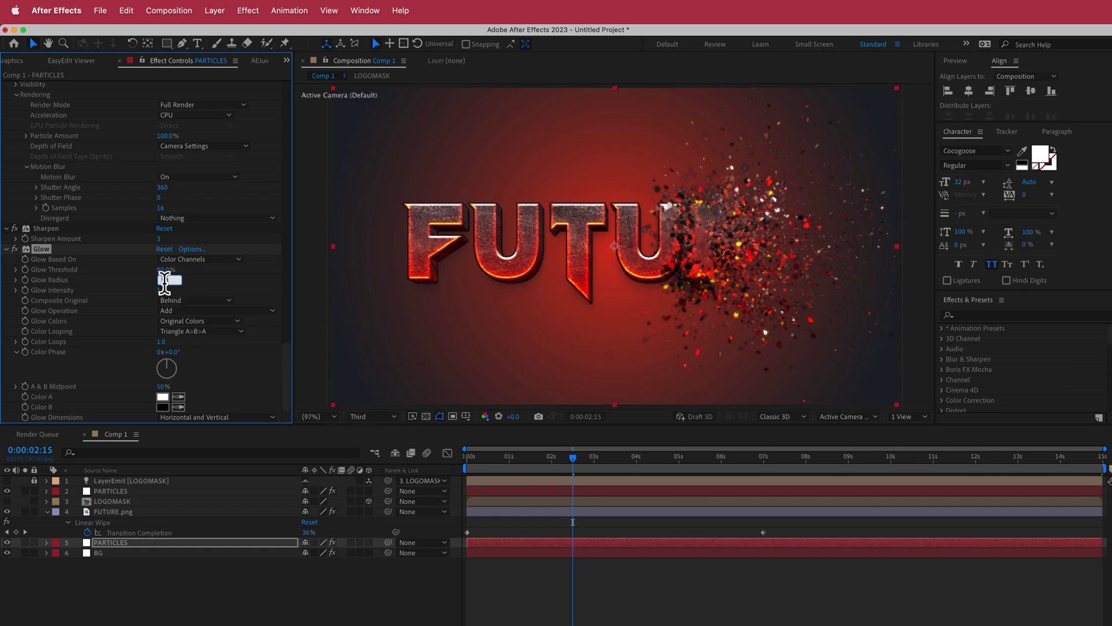
text(60)
key(Return)
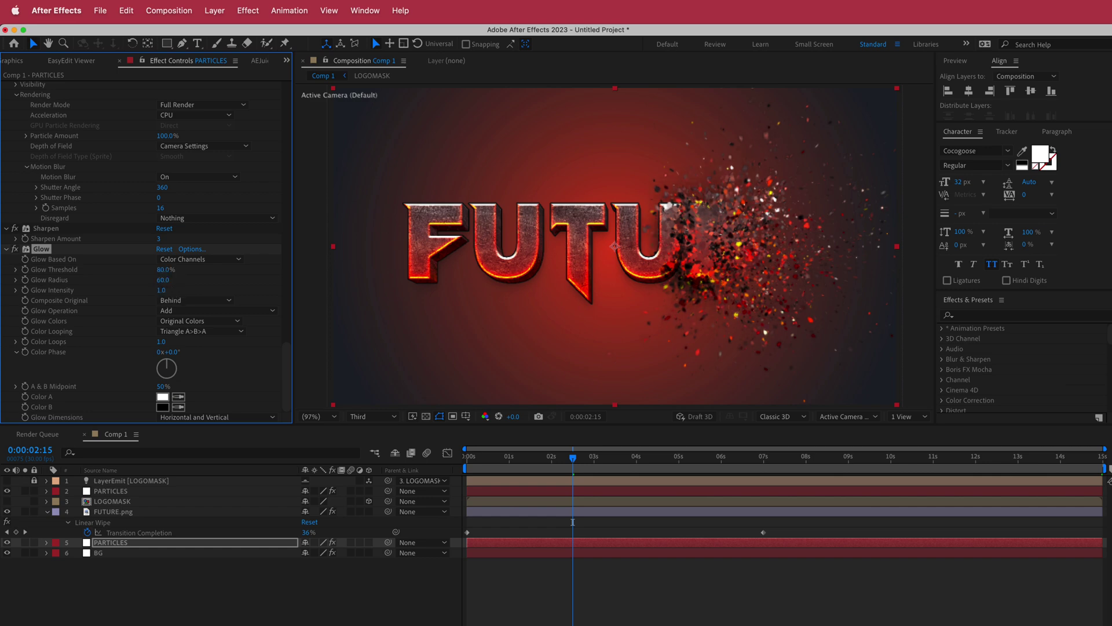
click(161, 291)
text(1)
Create a new adjustment layer and place it above all other layers in Comp 1.
right_click(381, 482)
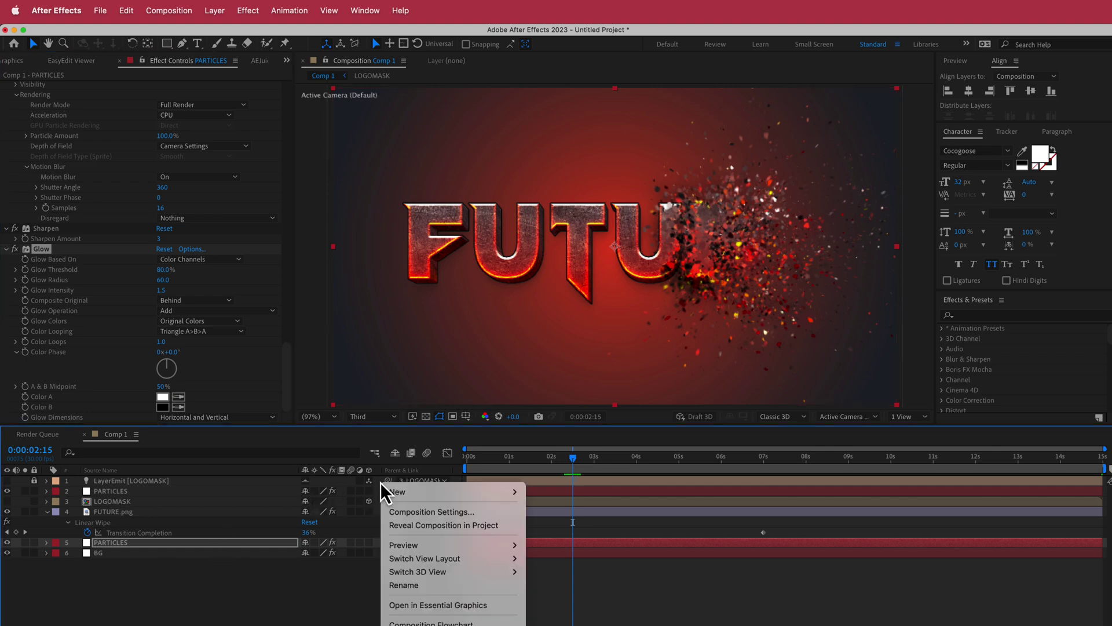
mouse_move(417, 493)
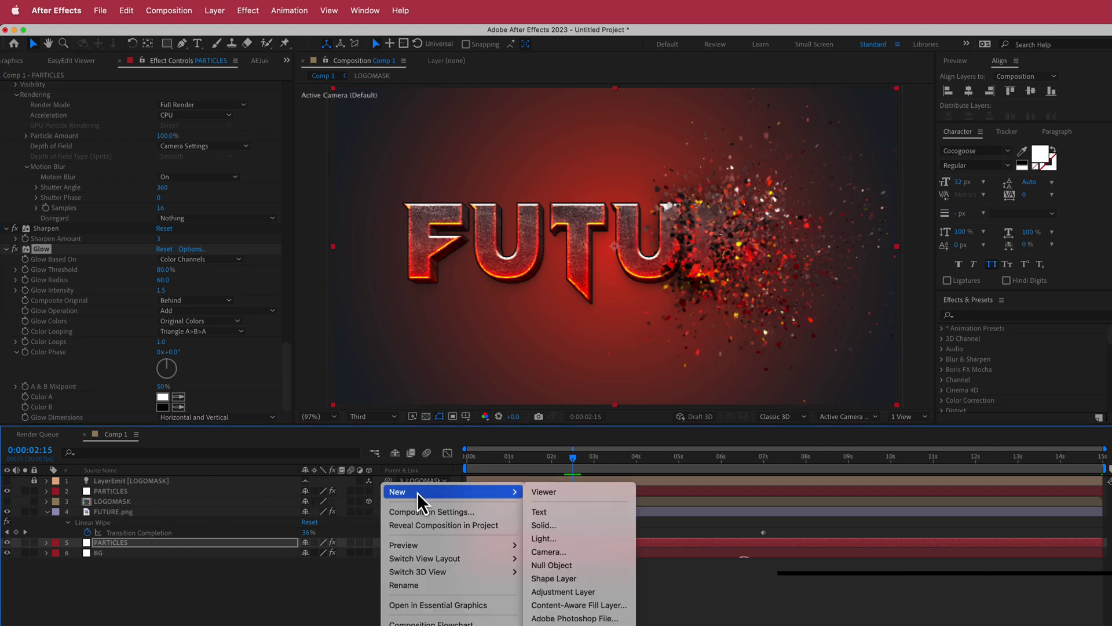
click(586, 591)
drag(137, 541, 138, 479)
Apply the Noise effect to the adjustment layer with Amount of Noise at 8%, and preview the frame around 2 seconds.
key(ctrl+space)
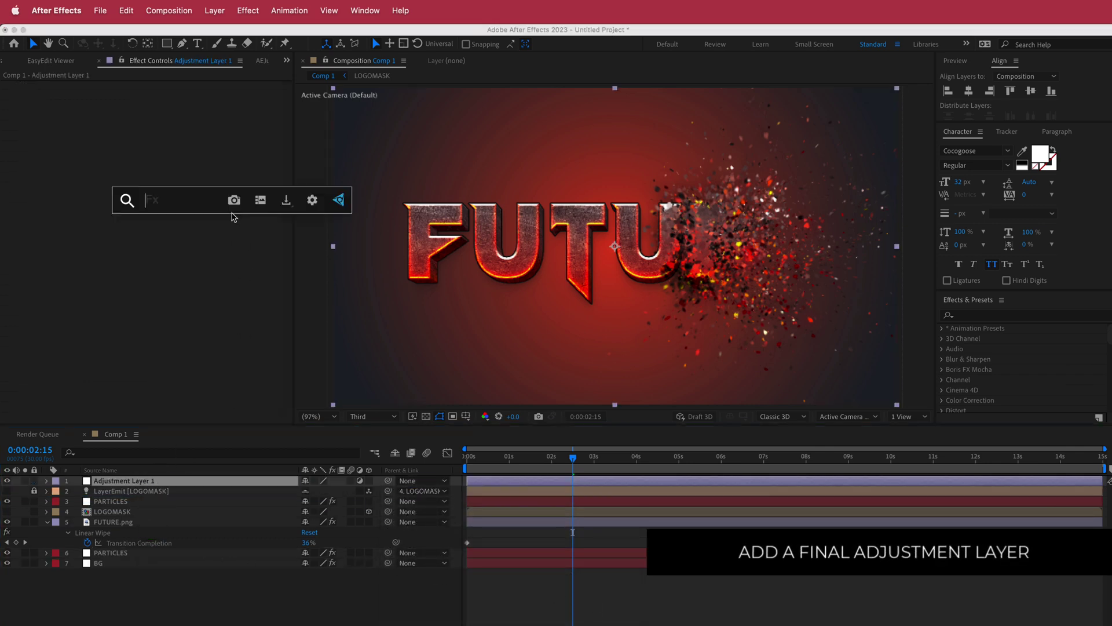
text(nois)
click(168, 289)
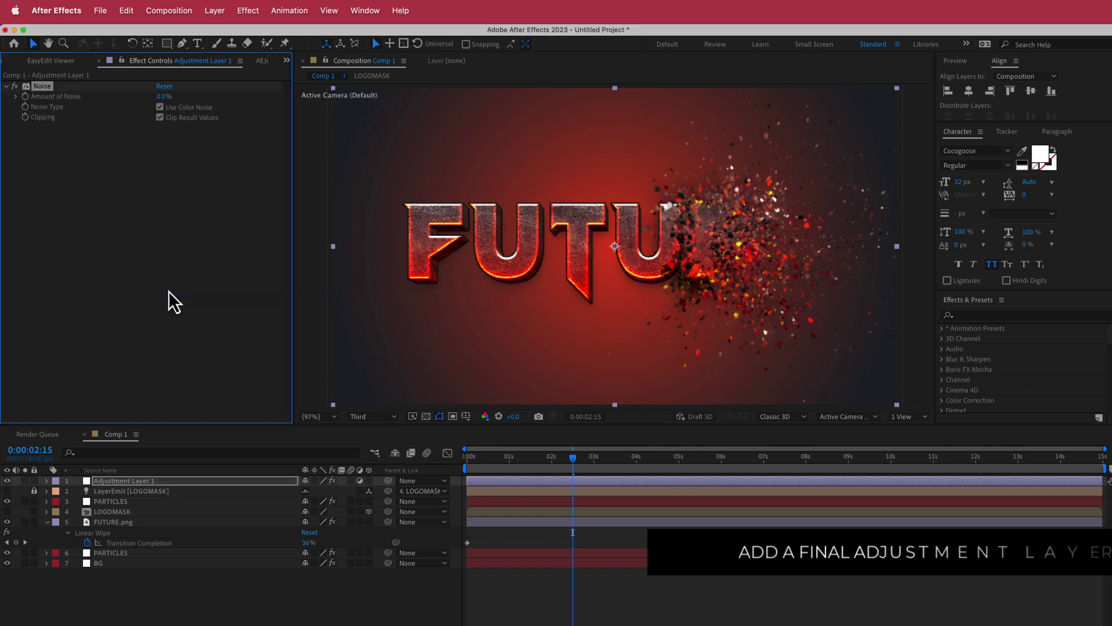
click(160, 96)
text(8)
key(Return)
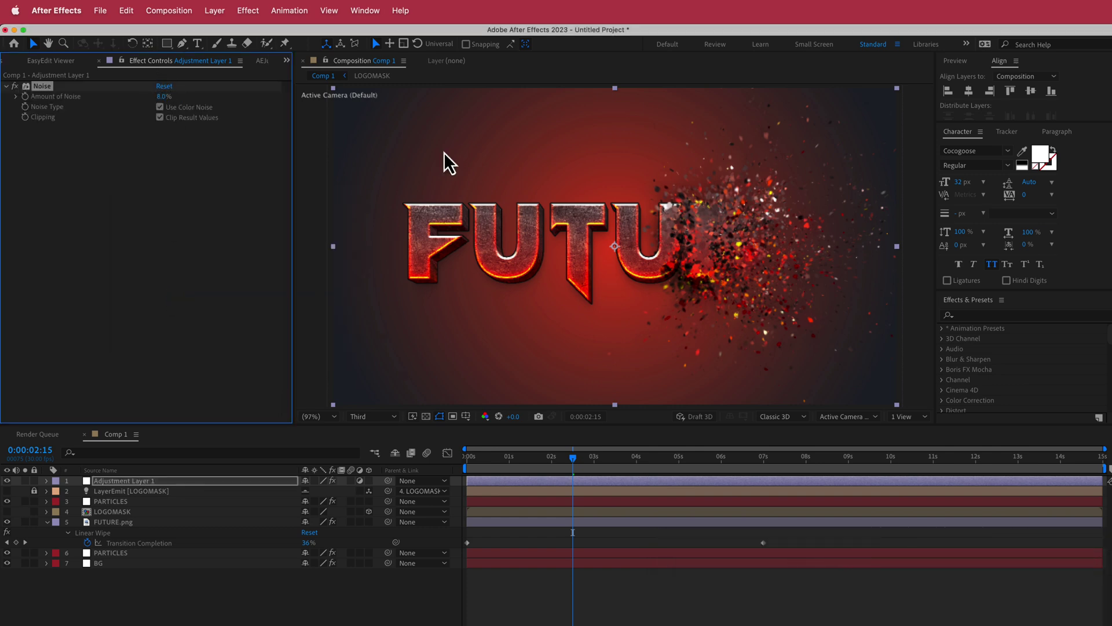
mouse_move(574, 457)
mouse_down()
mouse_move(499, 460)
mouse_move(564, 463)
mouse_move(503, 463)
mouse_move(553, 456)
mouse_up()
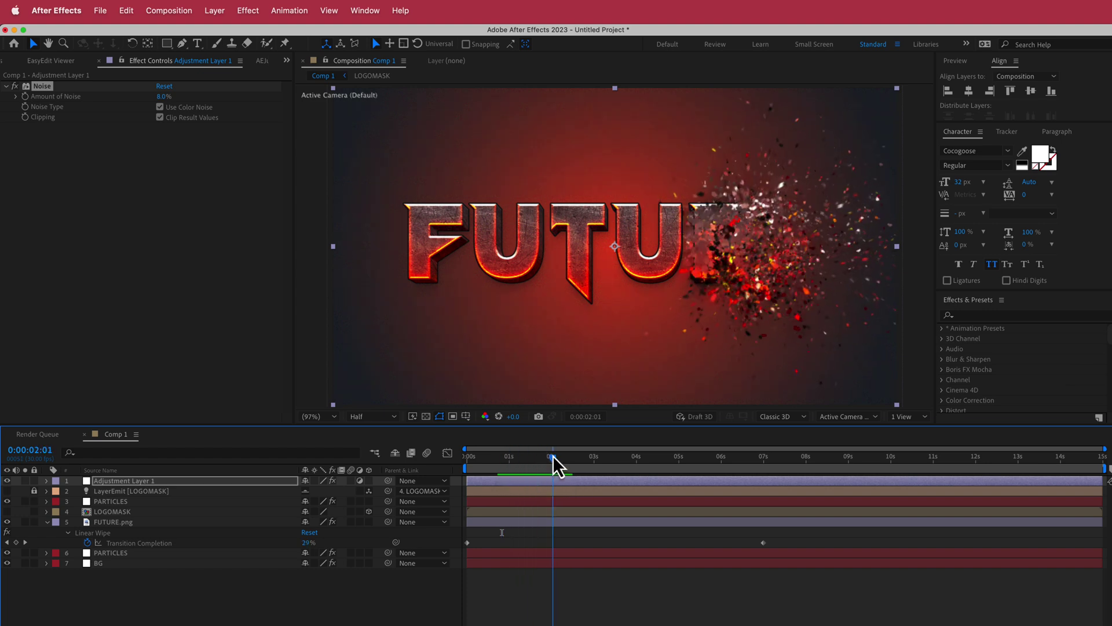